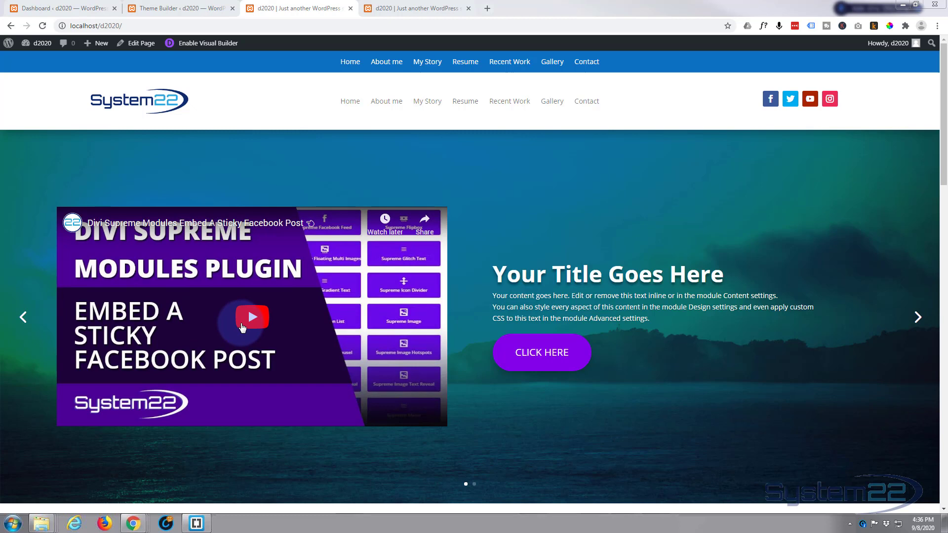
Advance the existing hero slider to preview the Venice slide
{"action": "left_click", "coordinate": [918, 318]}
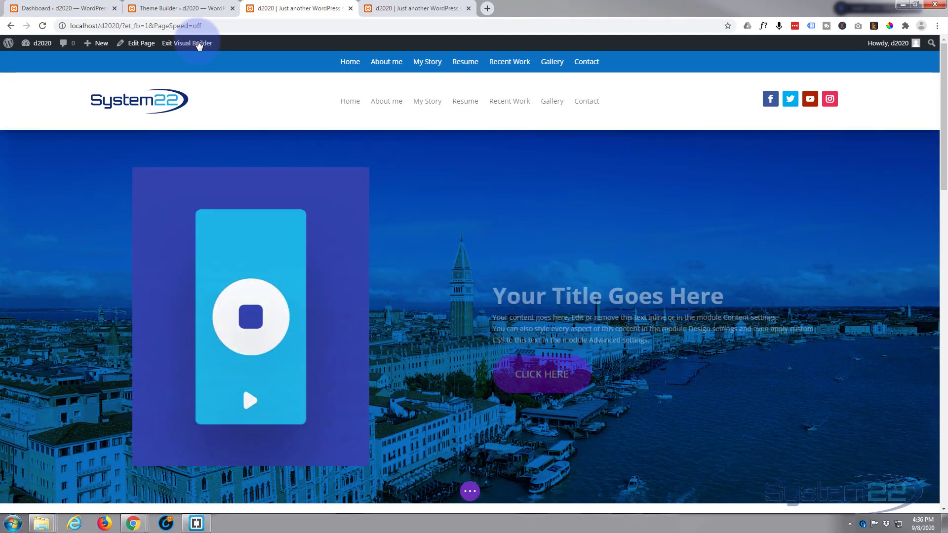
Delete the old Venice hero section and scroll down to the bottom of the page
{"action": "mouse_move", "coordinate": [42, 143]}
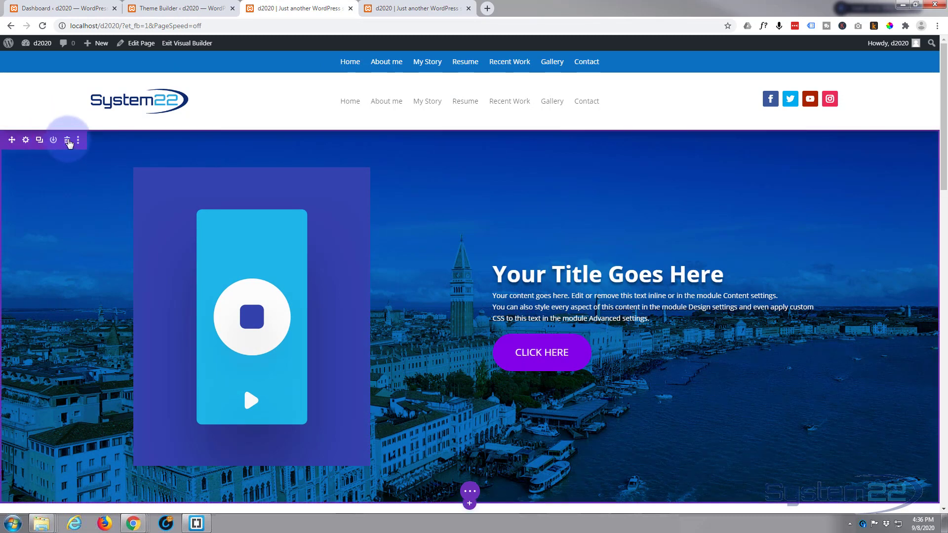
{"action": "left_click", "coordinate": [67, 141]}
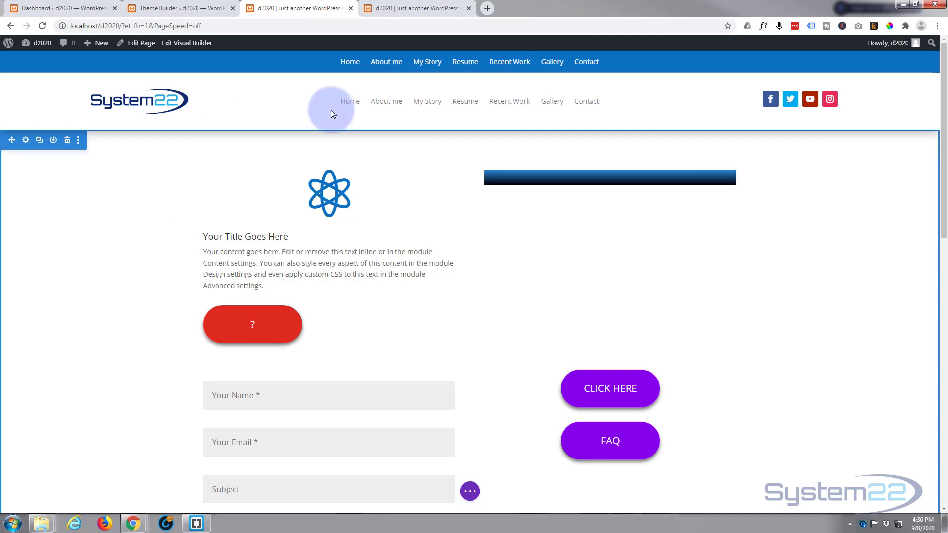
{"action": "scroll", "coordinate": [193, 215], "scroll_direction": "down", "scroll_amount": 12}
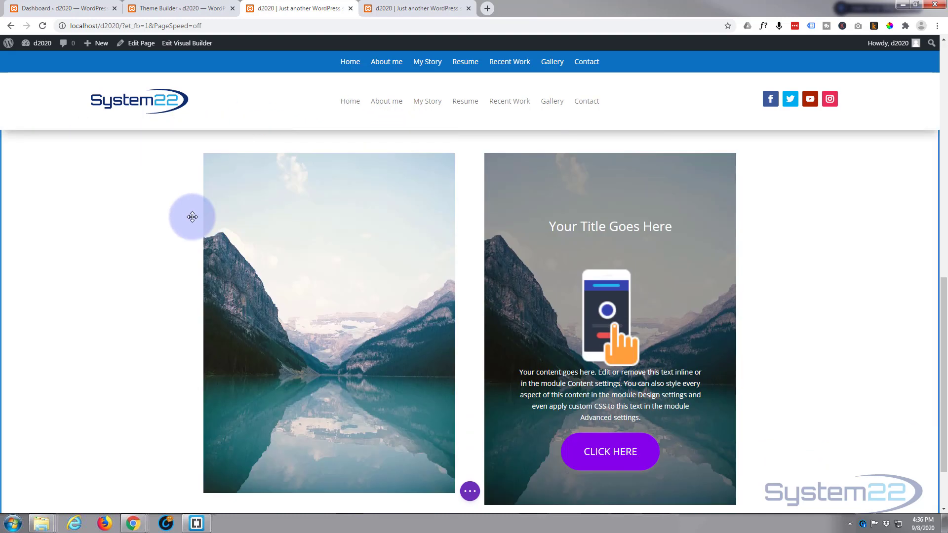
{"action": "scroll", "coordinate": [193, 217], "scroll_direction": "down", "scroll_amount": 2}
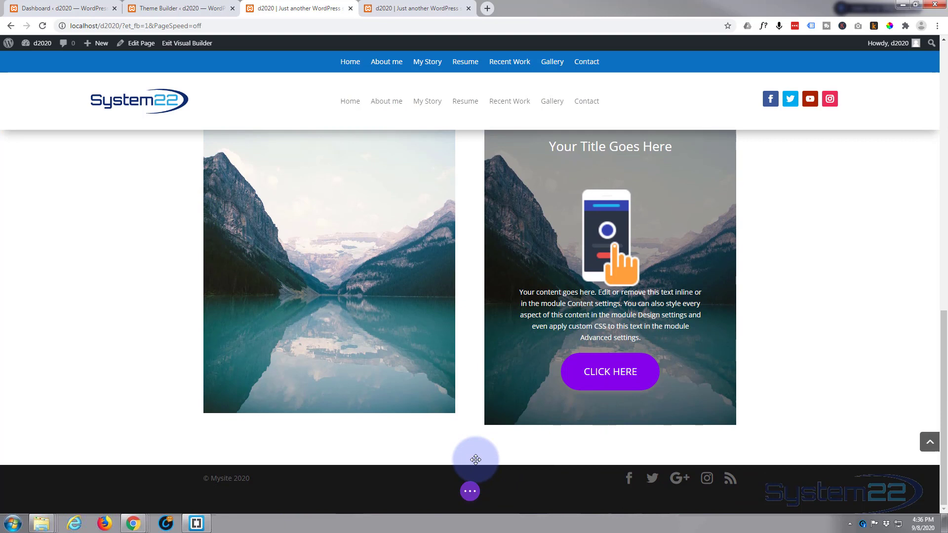
{"action": "mouse_move", "coordinate": [473, 470]}
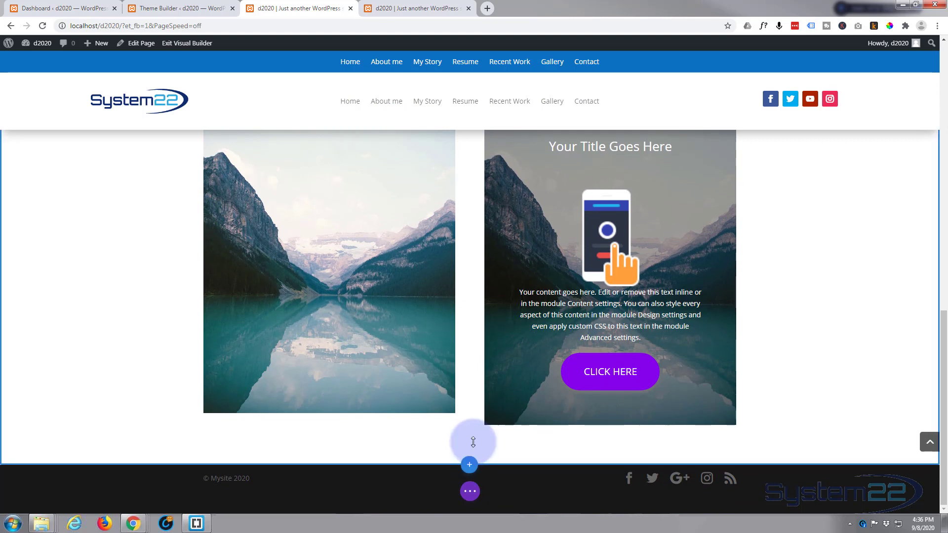
{"action": "mouse_move", "coordinate": [471, 437]}
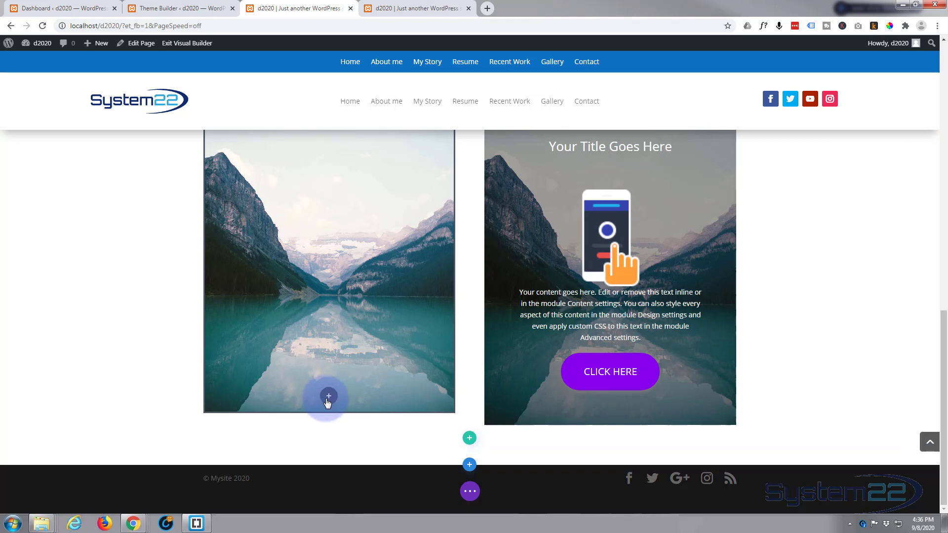
Add a fullwidth section at the page end holding a Fullwidth Slider module
{"action": "left_click", "coordinate": [469, 466]}
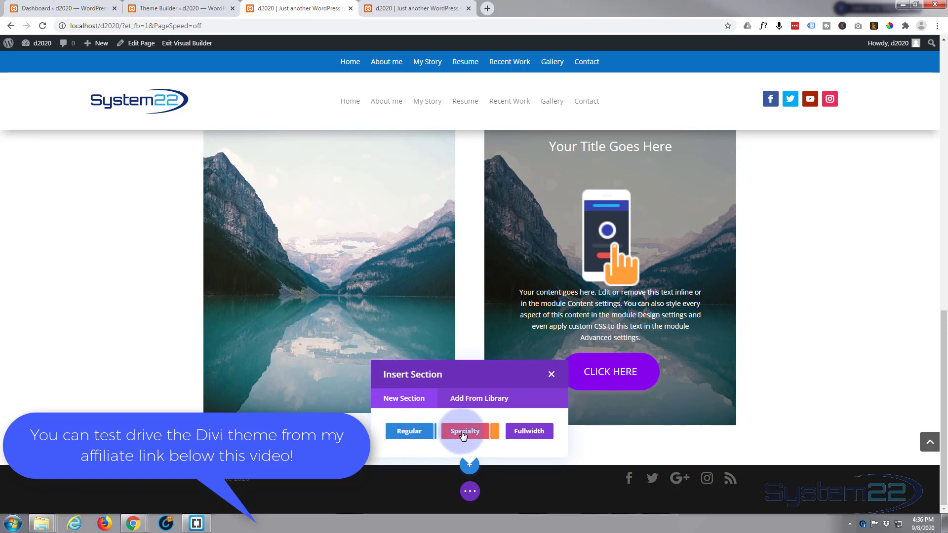
{"action": "left_click", "coordinate": [530, 432]}
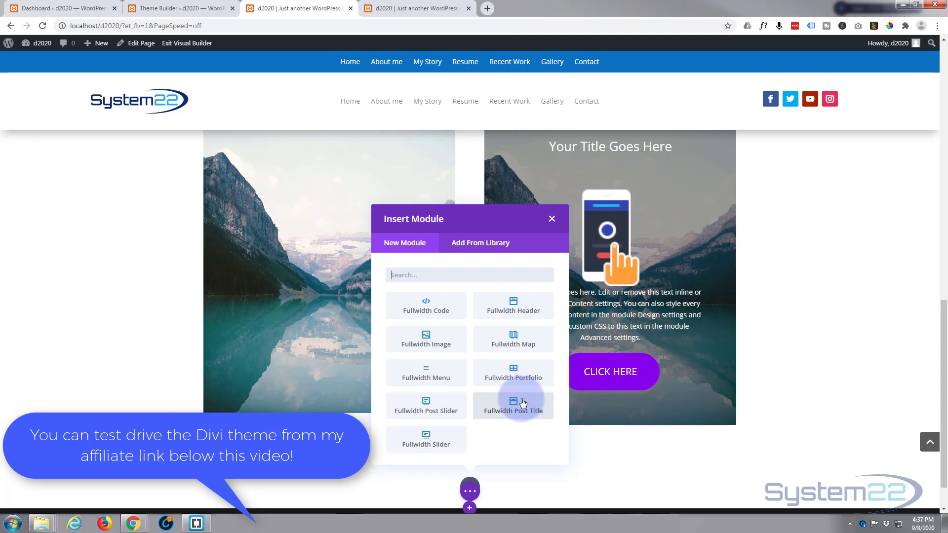
{"action": "left_click", "coordinate": [424, 440]}
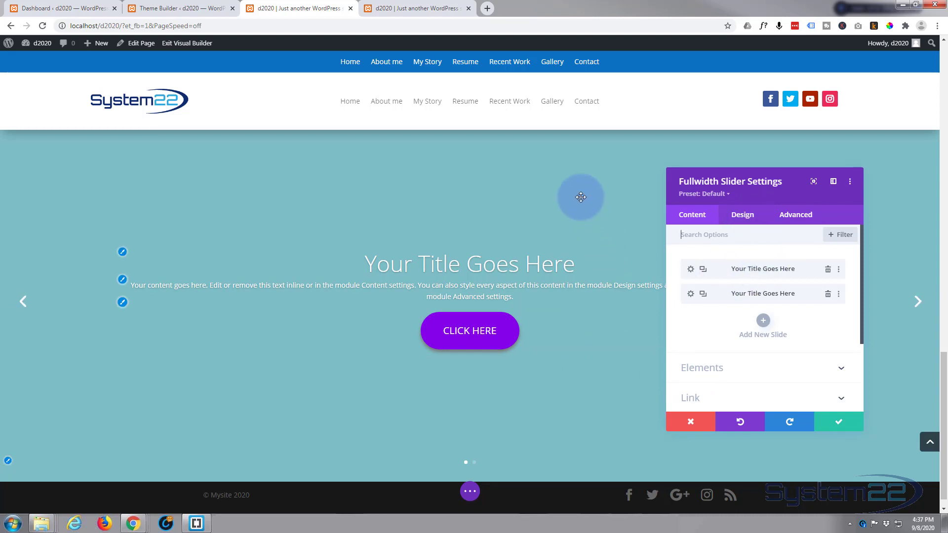
Retitle the first slide 'My New Title!' in its settings, correcting a typo along the way
{"action": "left_click", "coordinate": [691, 269]}
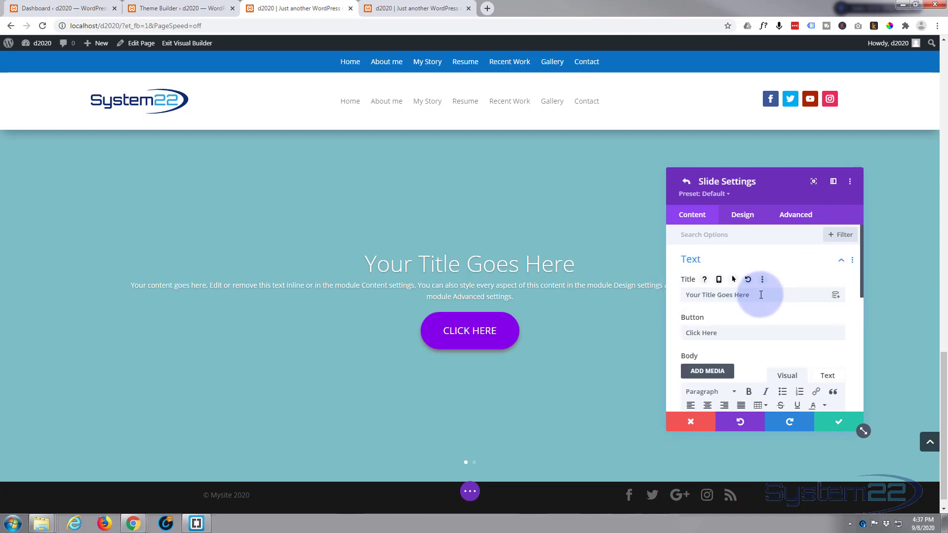
{"action": "left_click_drag", "start_coordinate": [761, 295], "coordinate": [674, 296]}
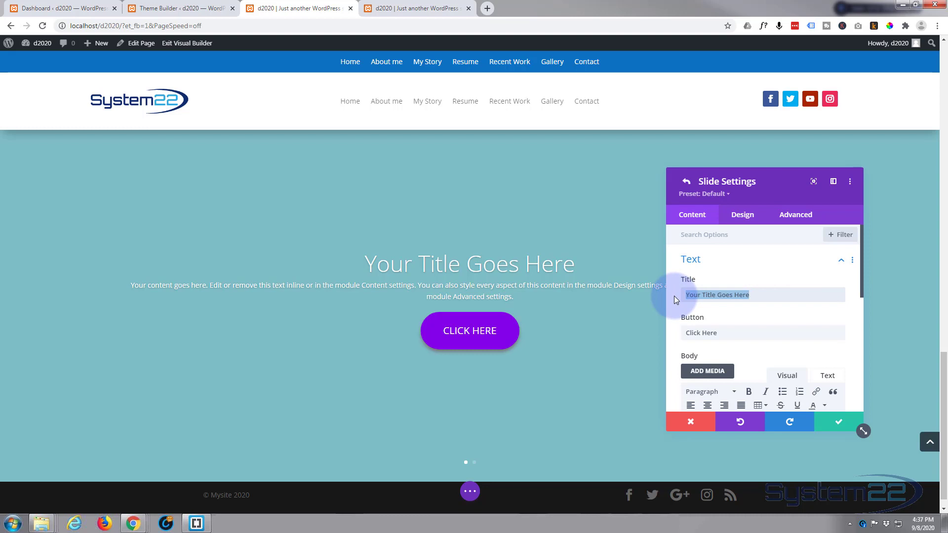
{"action": "type", "text": "My New T"}
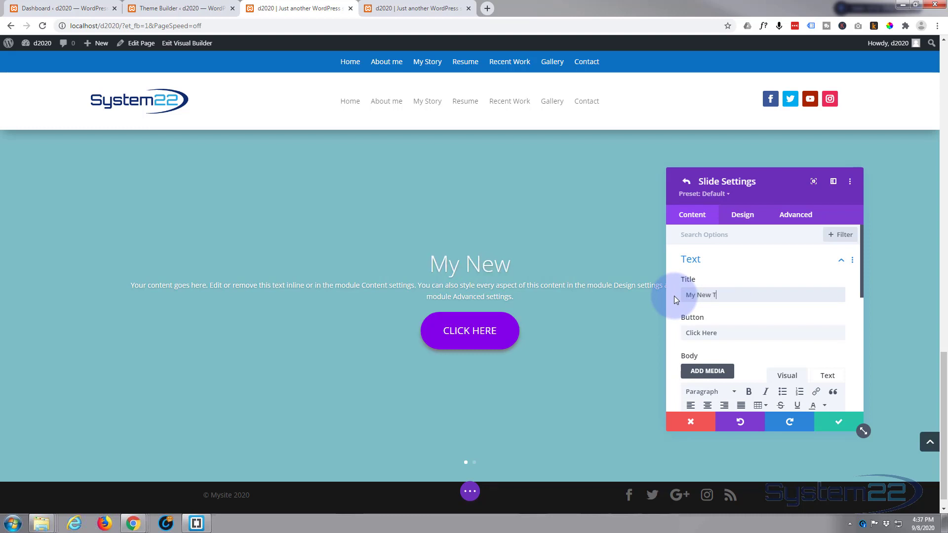
{"action": "type", "text": "itile"}
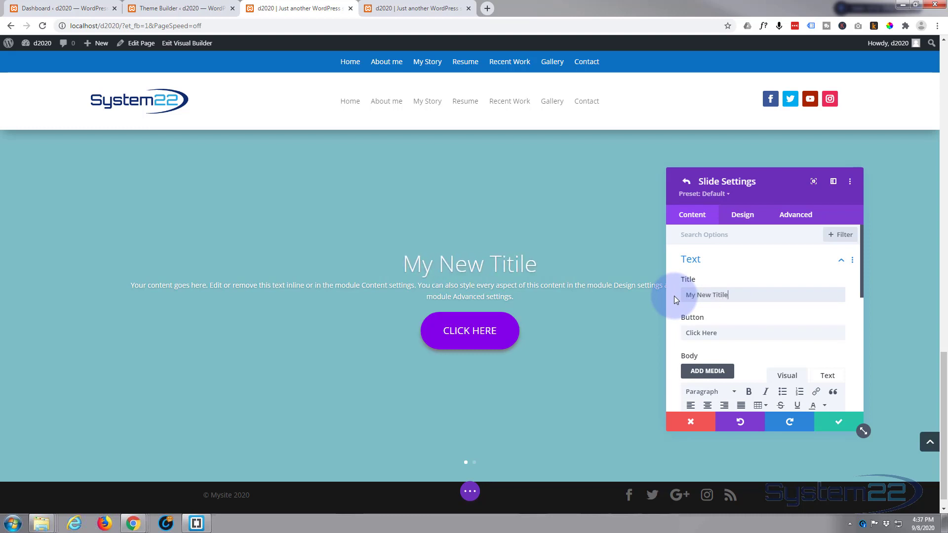
{"action": "left_click_drag", "start_coordinate": [736, 295], "coordinate": [720, 295]}
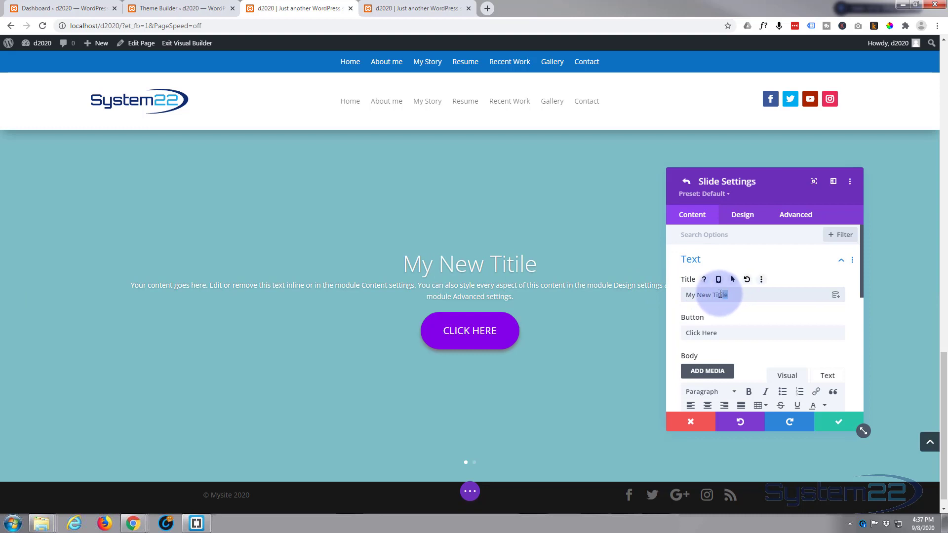
{"action": "type", "text": "Title"}
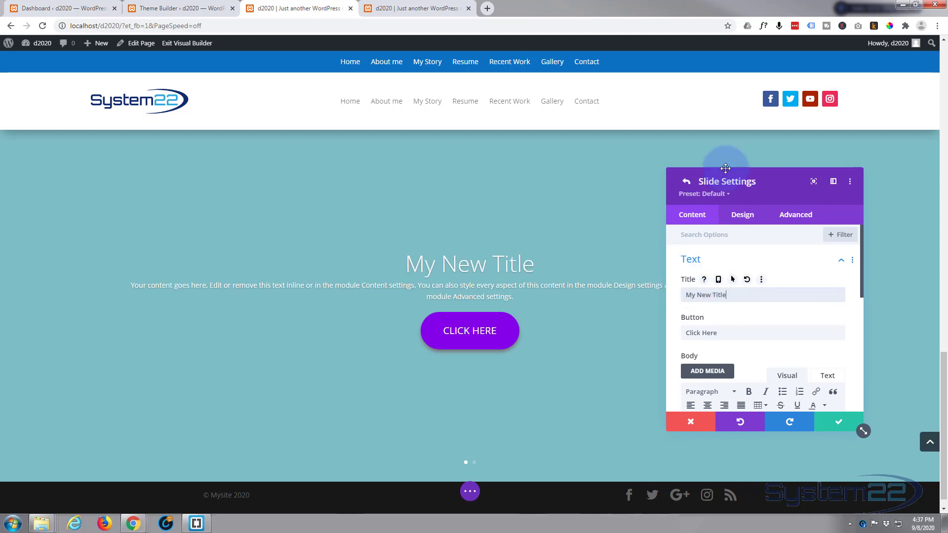
{"action": "left_click_drag", "start_coordinate": [727, 295], "coordinate": [638, 299]}
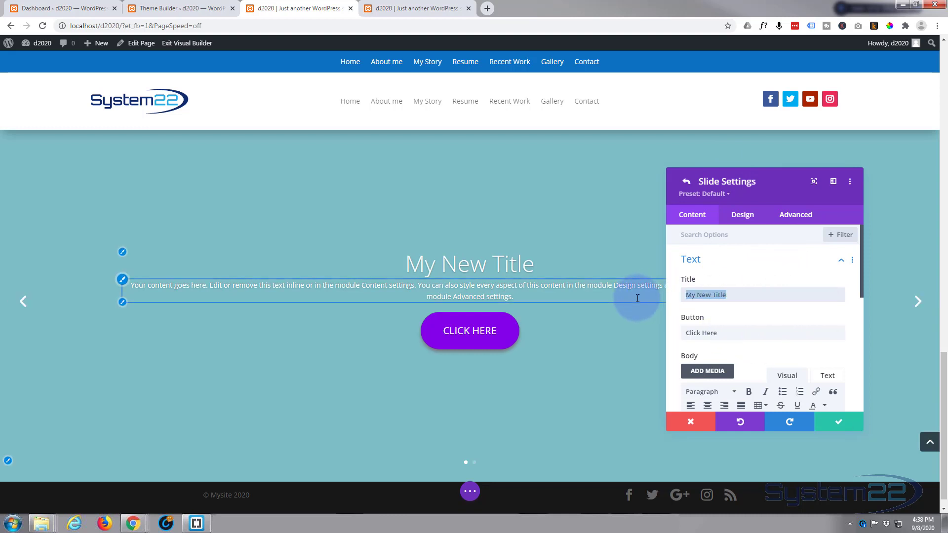
{"action": "type", "text": "My Ne"}
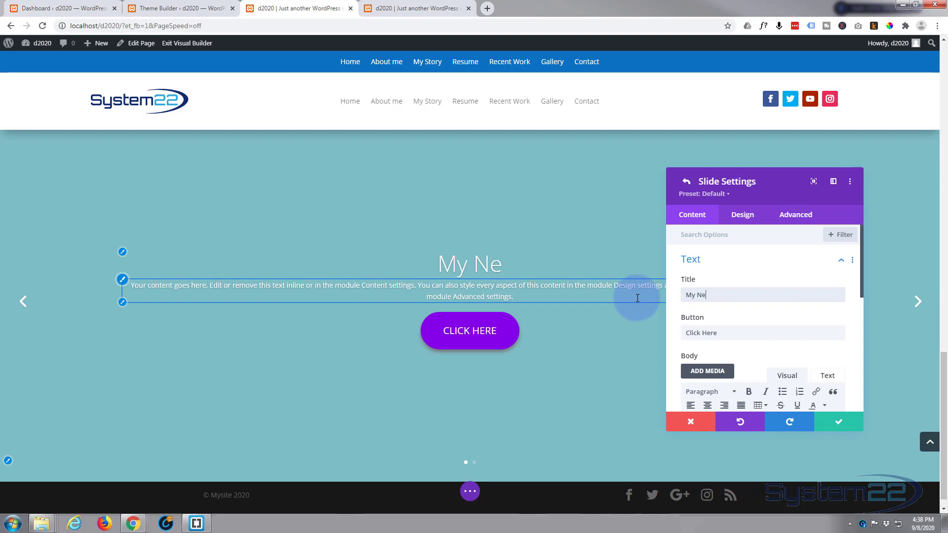
{"action": "type", "text": "w Titl"}
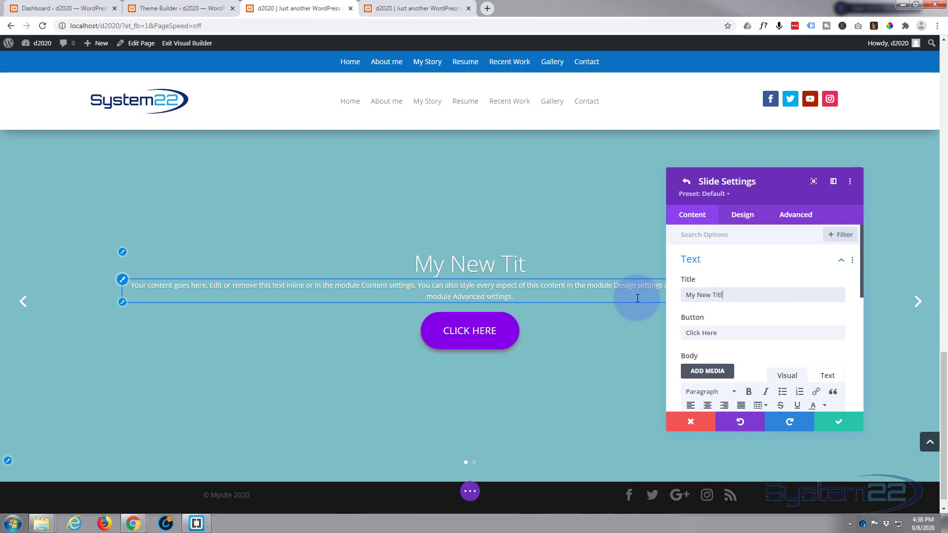
{"action": "type", "text": "e!"}
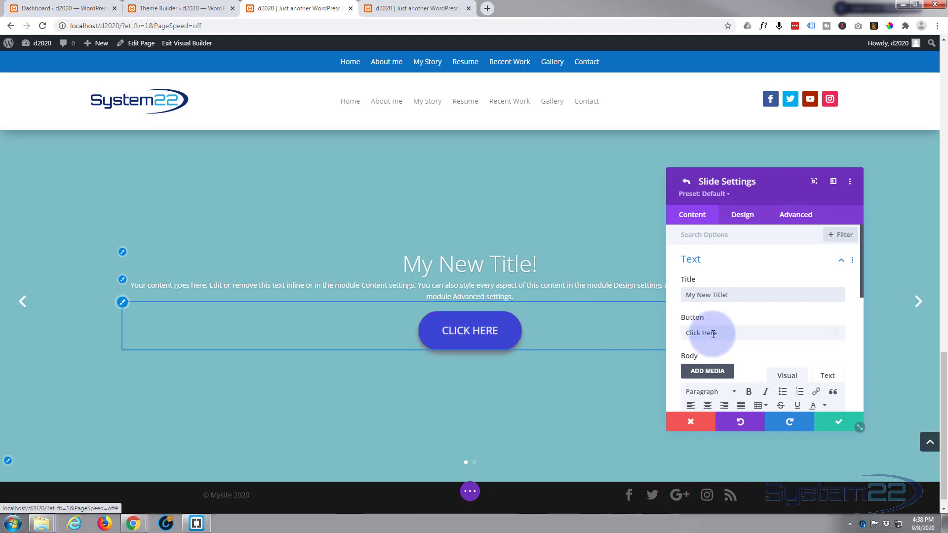
{"action": "left_click_drag", "start_coordinate": [692, 334], "coordinate": [722, 336]}
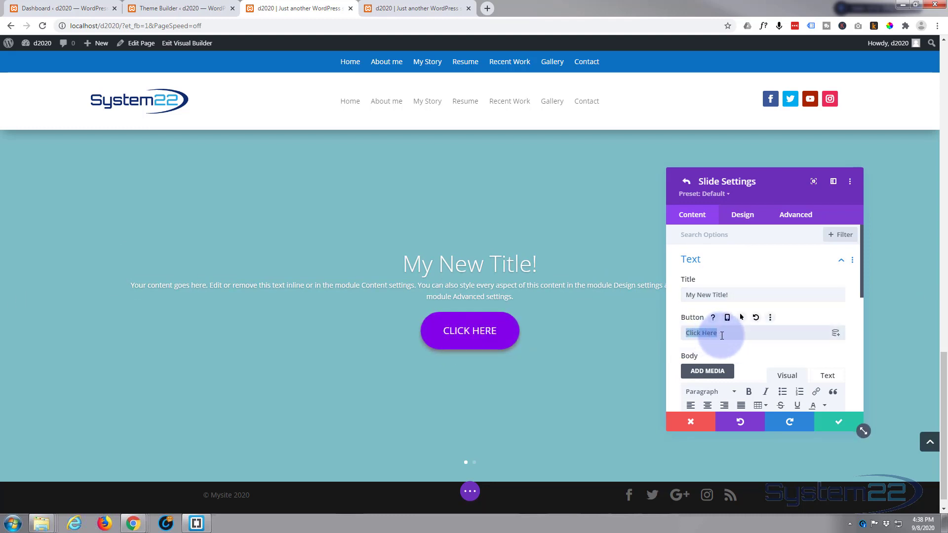
In the slide settings, split the body text into two paragraphs
{"action": "scroll", "coordinate": [726, 334], "scroll_direction": "down", "scroll_amount": 3}
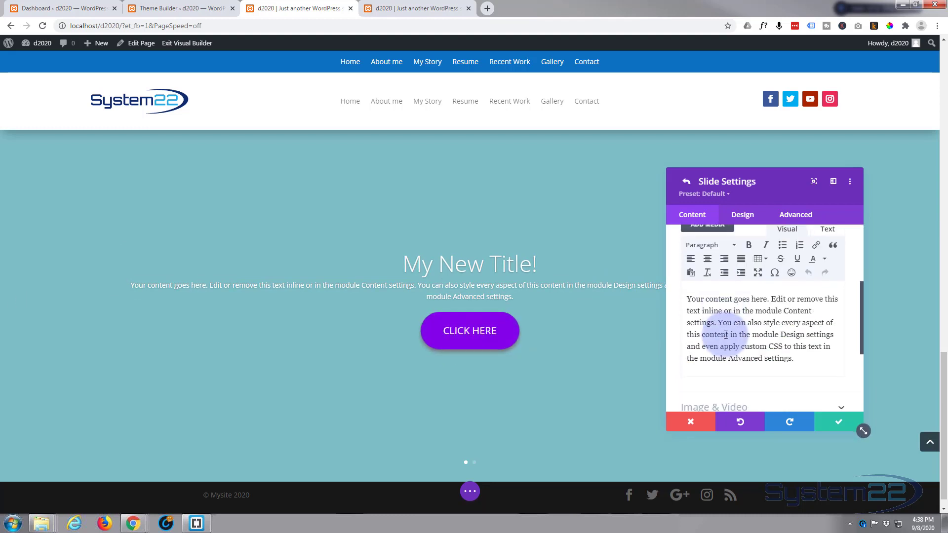
{"action": "scroll", "coordinate": [713, 334], "scroll_direction": "up", "scroll_amount": 1}
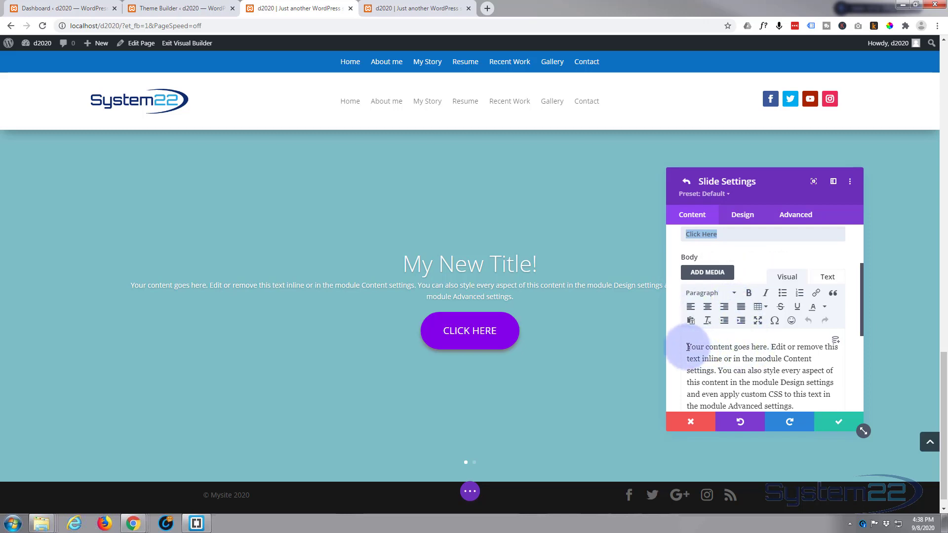
{"action": "left_click", "coordinate": [694, 294]}
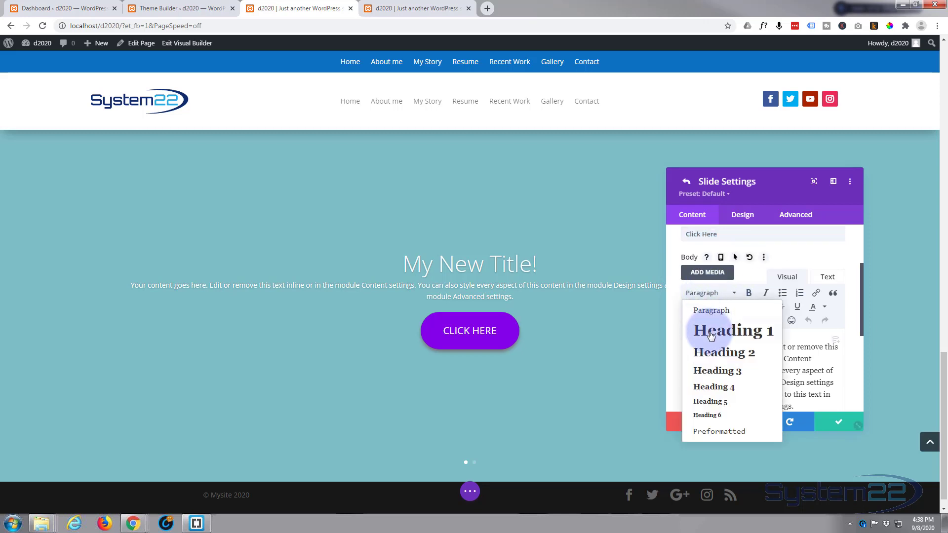
{"action": "left_click", "coordinate": [722, 294]}
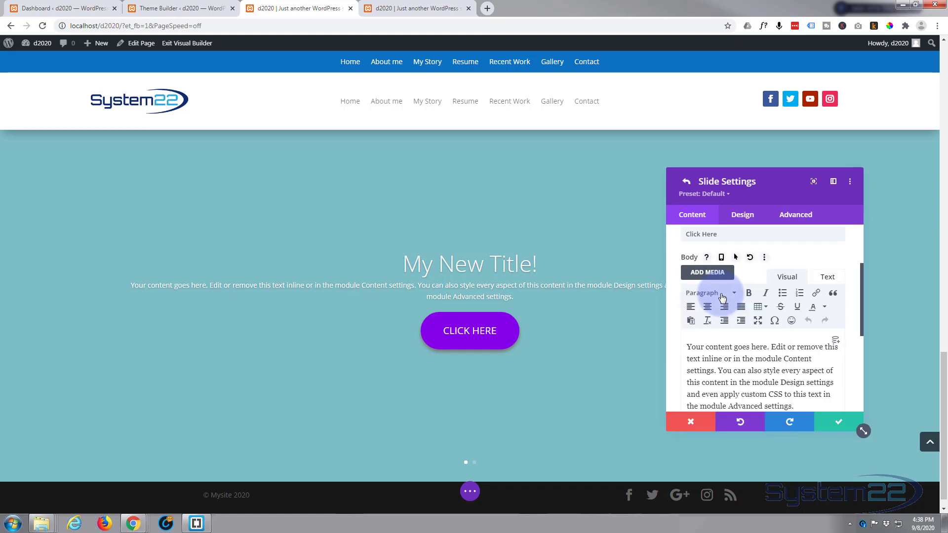
{"action": "scroll", "coordinate": [777, 358], "scroll_direction": "down", "scroll_amount": 1}
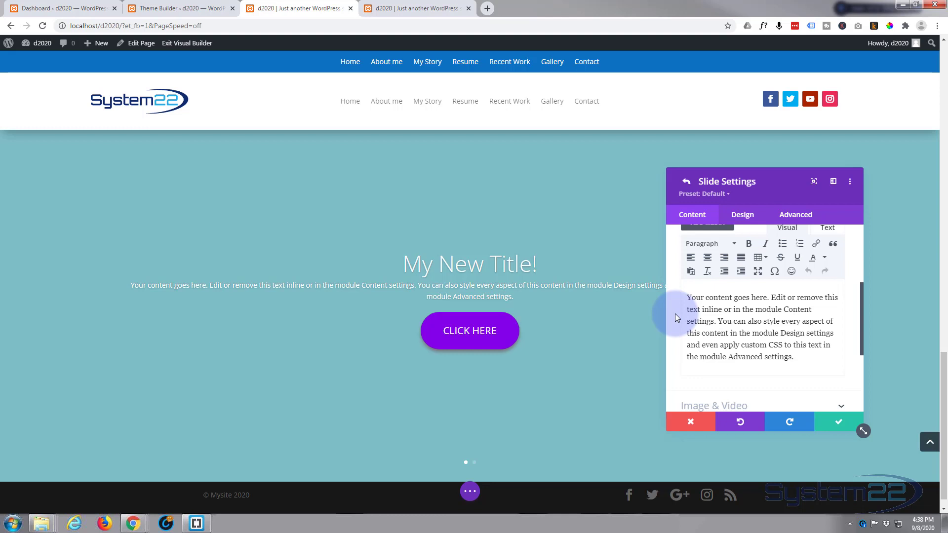
{"action": "left_click", "coordinate": [718, 321]}
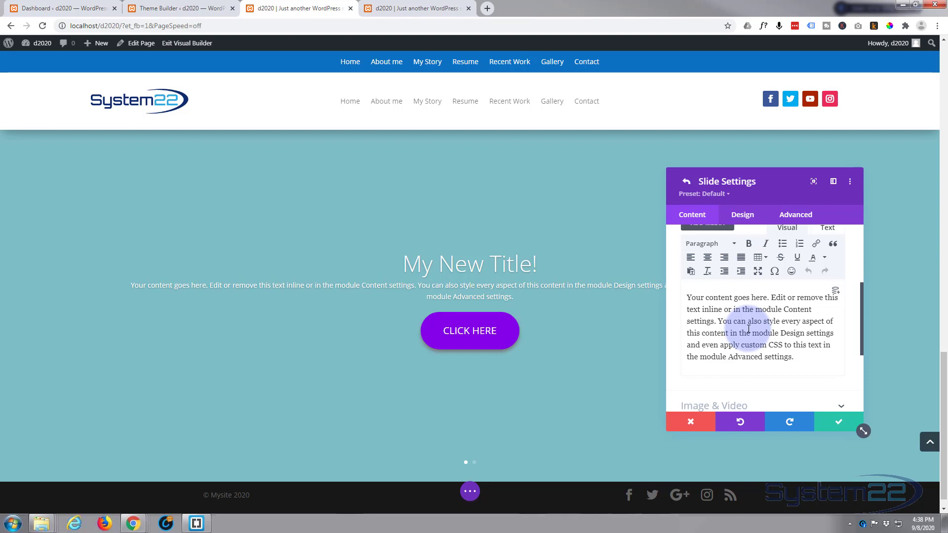
{"action": "key", "text": "Return"}
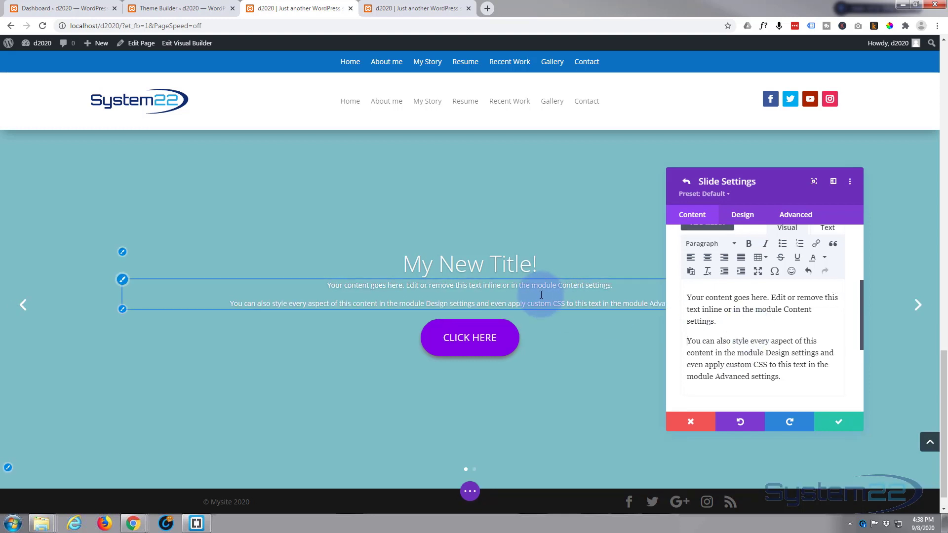
Edit the body text inline on the slide, joining and re-splitting its two paragraphs
{"action": "left_click", "coordinate": [620, 287]}
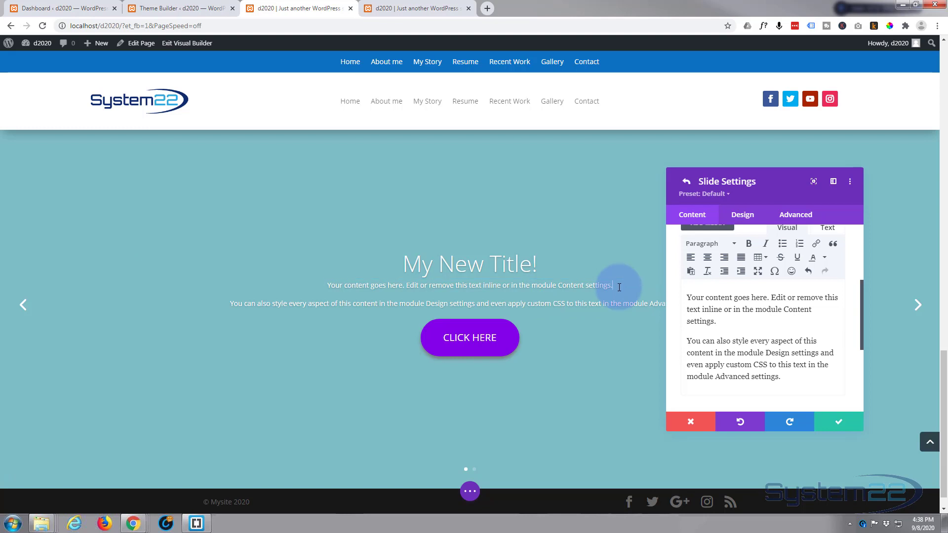
{"action": "key", "text": "Delete"}
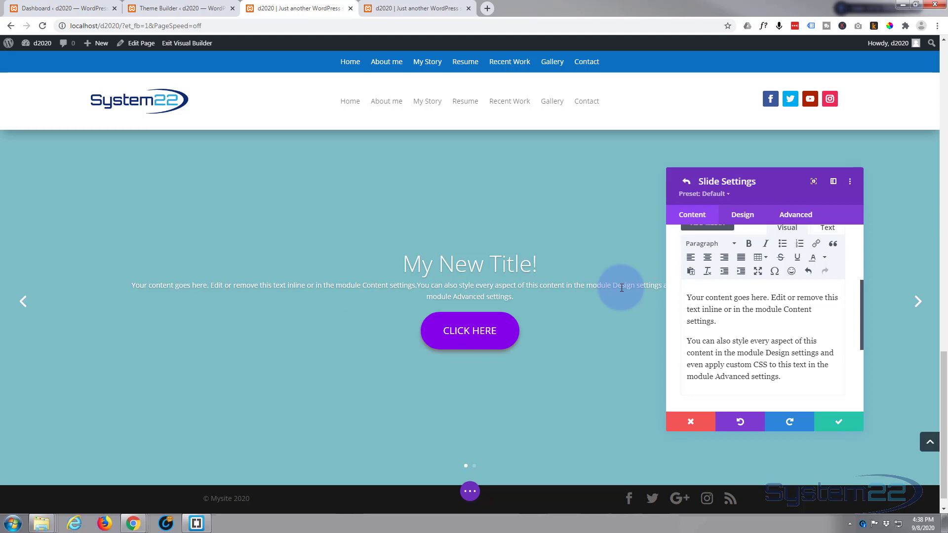
{"action": "key", "text": "Return"}
{"action": "left_click_drag", "start_coordinate": [622, 287], "coordinate": [552, 313]}
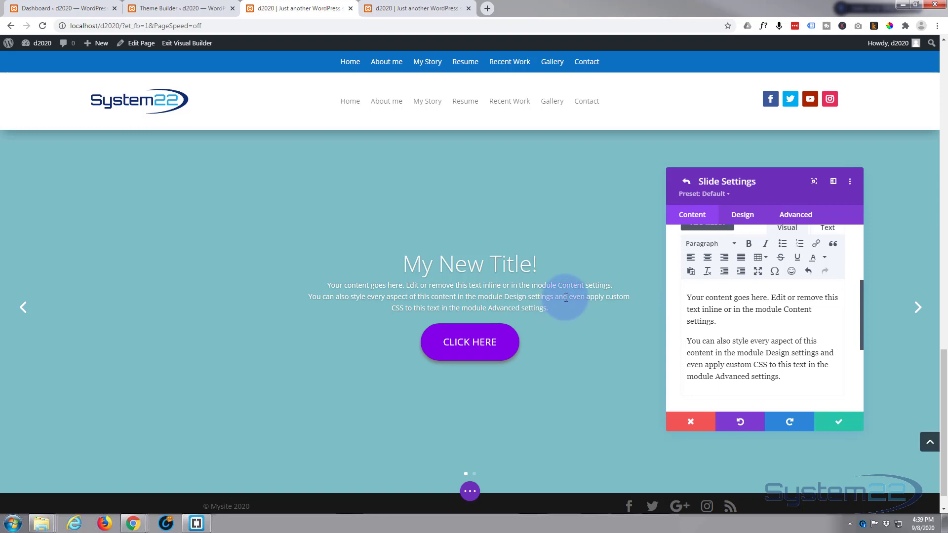
{"action": "scroll", "coordinate": [715, 309], "scroll_direction": "down", "scroll_amount": 2}
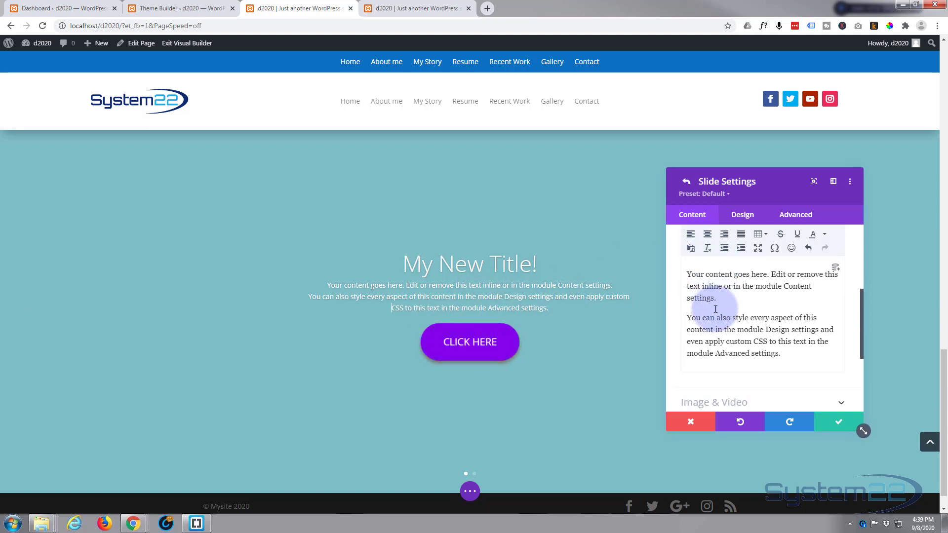
{"action": "scroll", "coordinate": [716, 309], "scroll_direction": "down", "scroll_amount": 5}
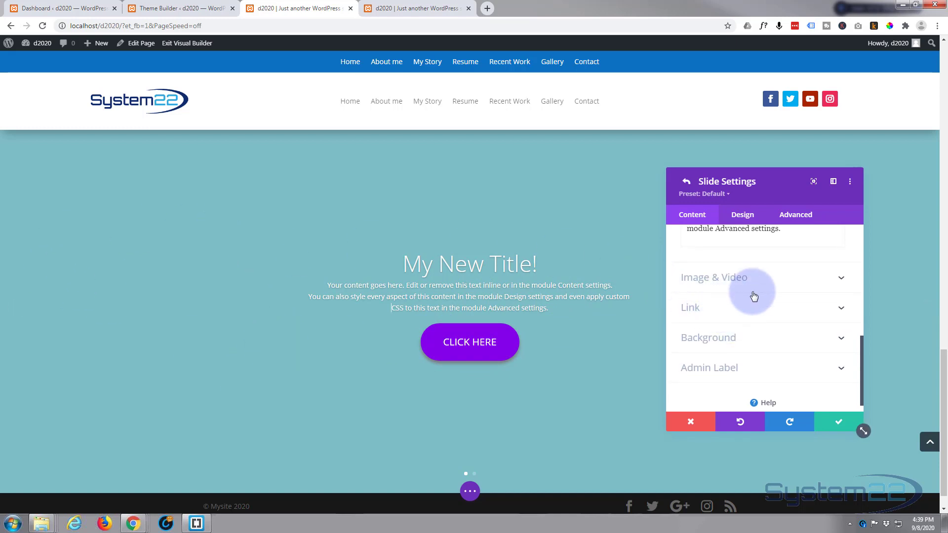
Set the slide image to the red tablet picture project-3.jpg from the Media Library
{"action": "left_click", "coordinate": [773, 278]}
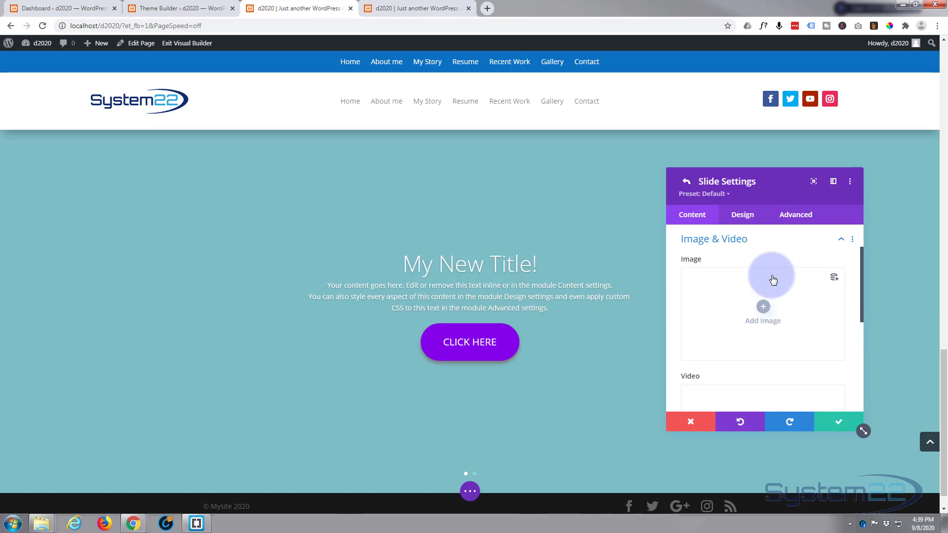
{"action": "left_click", "coordinate": [761, 304]}
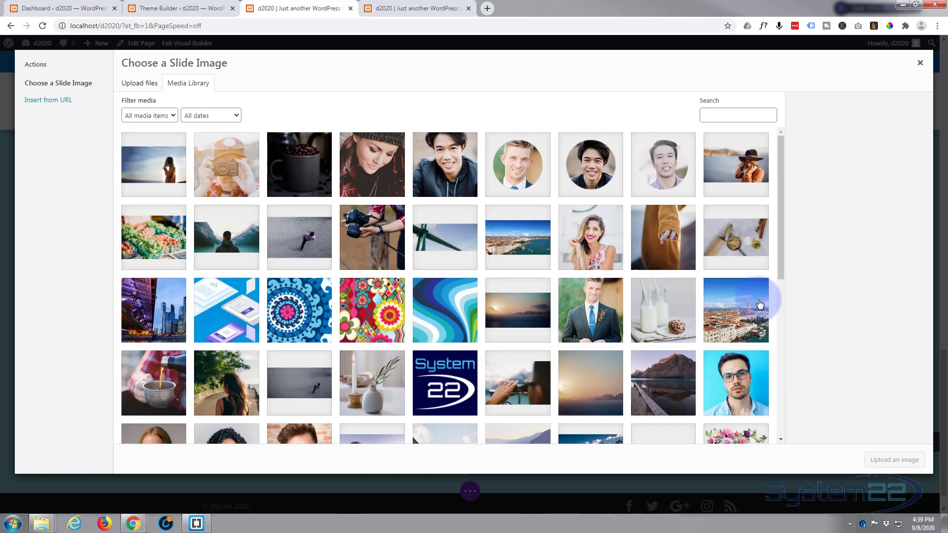
{"action": "scroll", "coordinate": [439, 321], "scroll_direction": "down", "scroll_amount": 6}
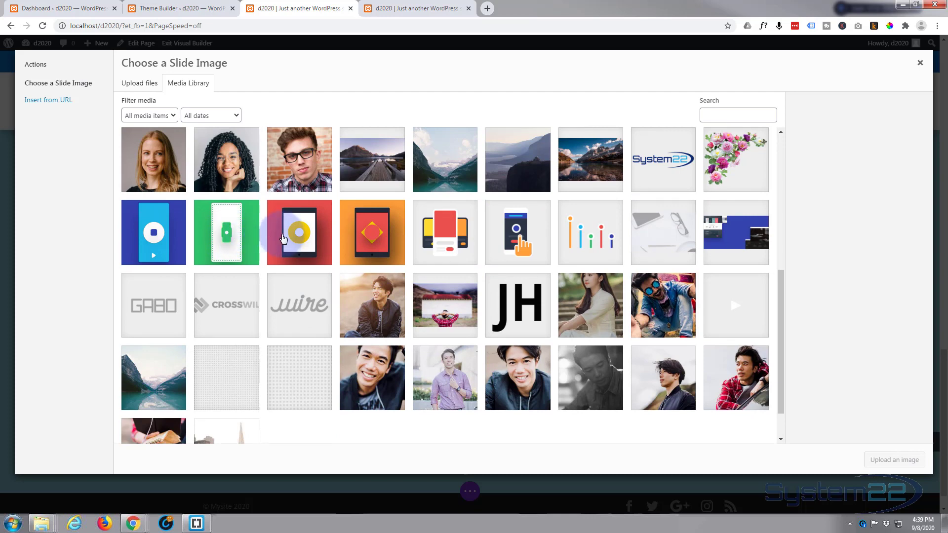
{"action": "left_click", "coordinate": [286, 239]}
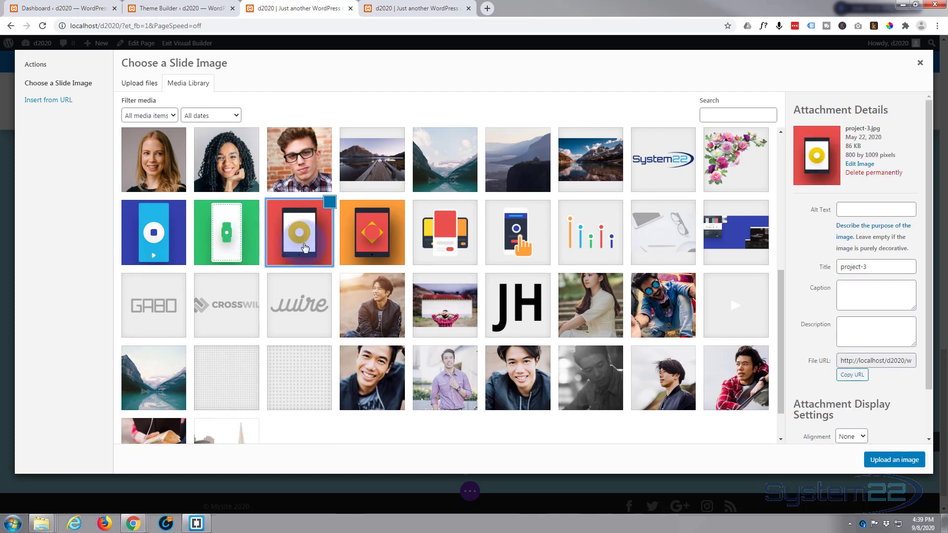
{"action": "left_click", "coordinate": [884, 462]}
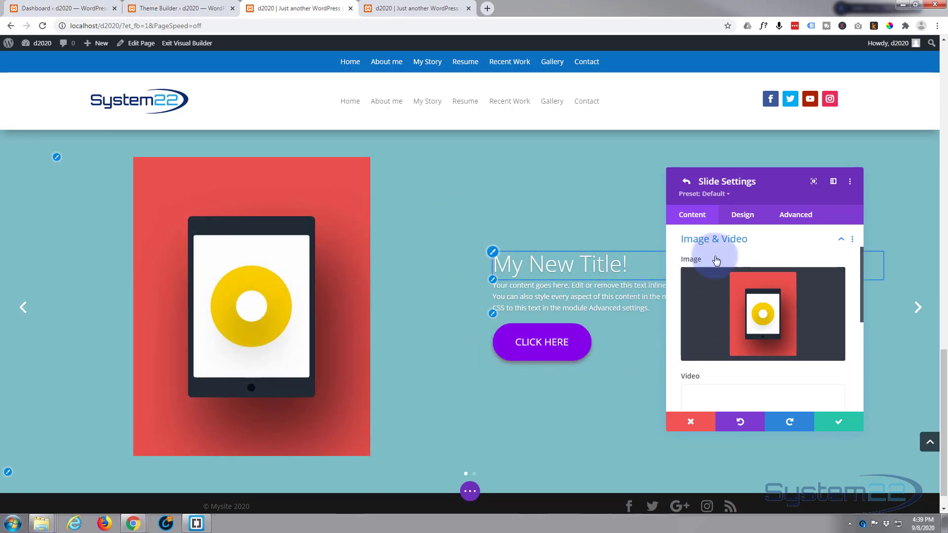
{"action": "left_click_drag", "start_coordinate": [754, 190], "coordinate": [730, 186]}
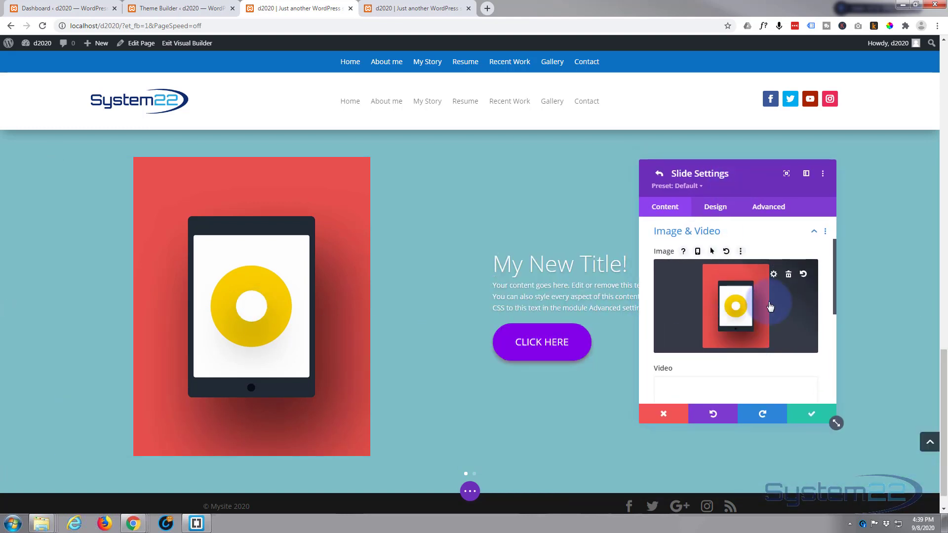
{"action": "mouse_move", "coordinate": [684, 290]}
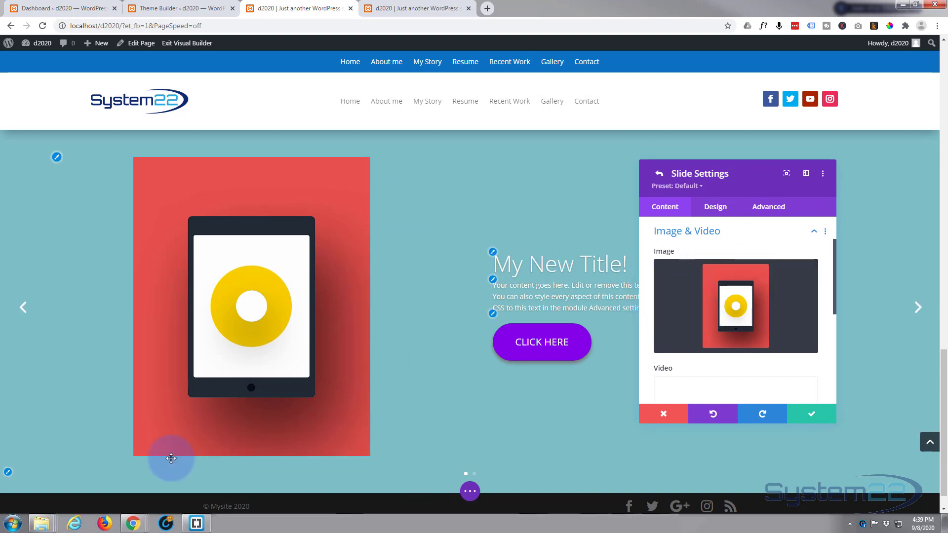
{"action": "scroll", "coordinate": [734, 368], "scroll_direction": "down", "scroll_amount": 1}
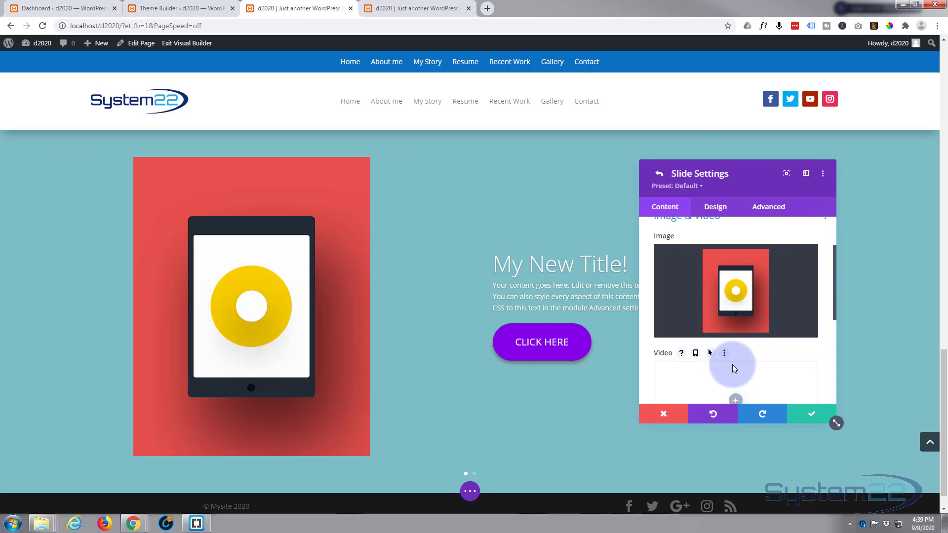
{"action": "scroll", "coordinate": [734, 368], "scroll_direction": "down", "scroll_amount": 2}
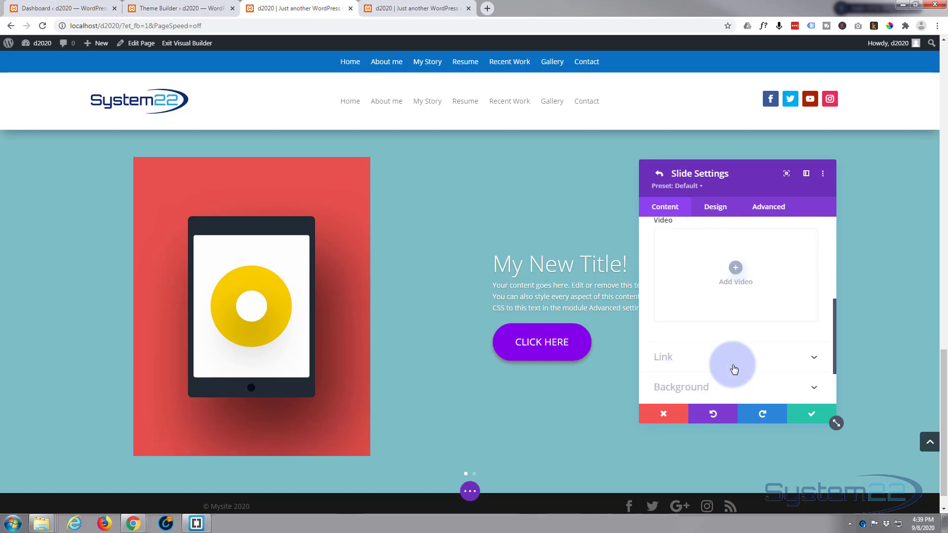
{"action": "scroll", "coordinate": [735, 370], "scroll_direction": "down", "scroll_amount": 1}
{"action": "scroll", "coordinate": [735, 370], "scroll_direction": "up", "scroll_amount": 4}
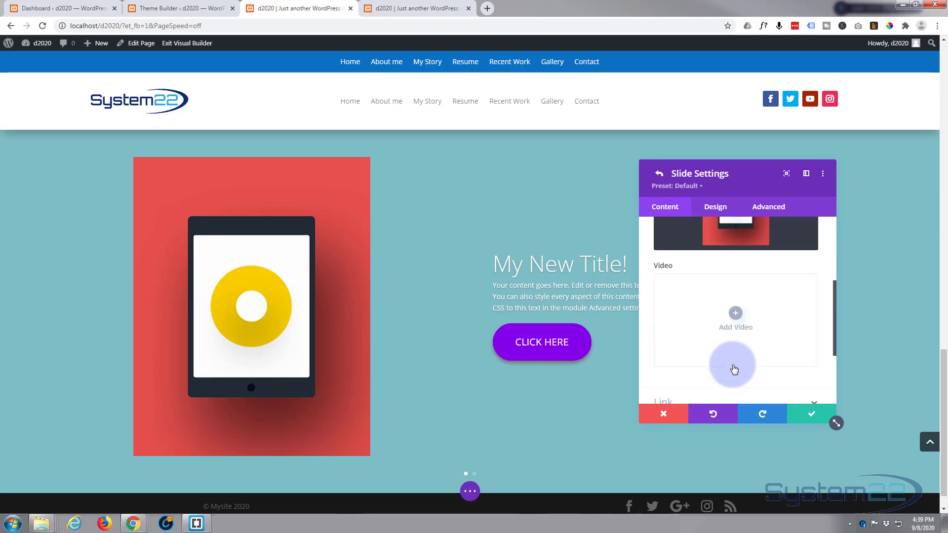
Give the slide button the link URL '#' opening In The Same Window
{"action": "scroll", "coordinate": [735, 370], "scroll_direction": "down", "scroll_amount": 2}
{"action": "scroll", "coordinate": [735, 369], "scroll_direction": "down", "scroll_amount": 1}
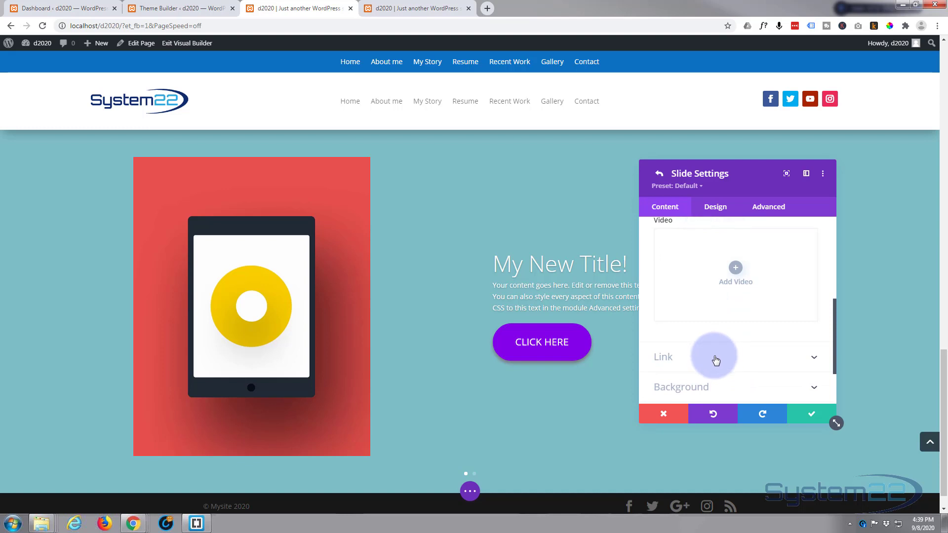
{"action": "left_click", "coordinate": [716, 358]}
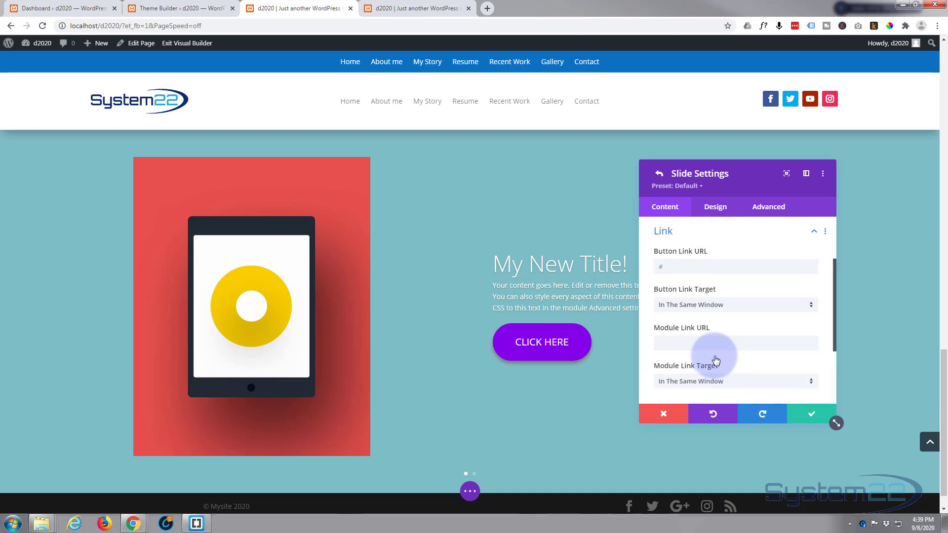
{"action": "left_click", "coordinate": [660, 267]}
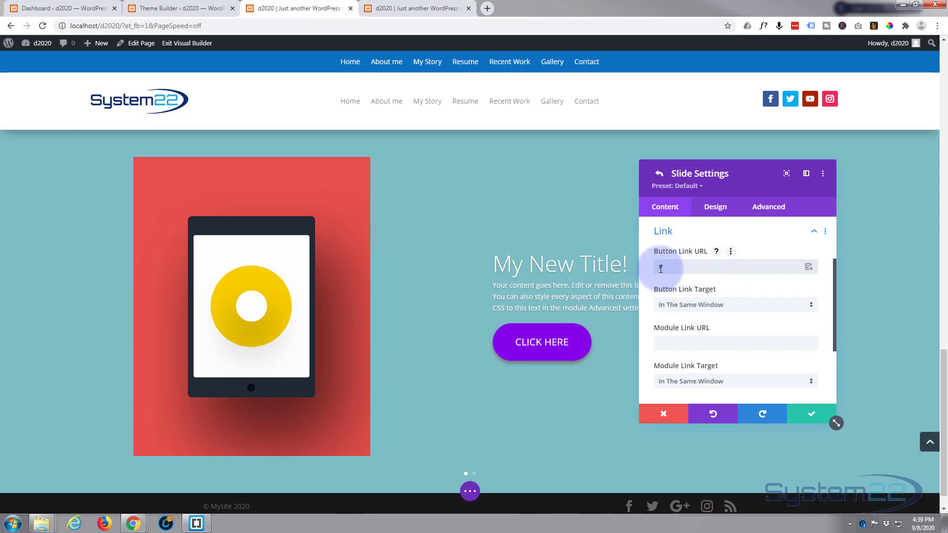
{"action": "type", "text": "#"}
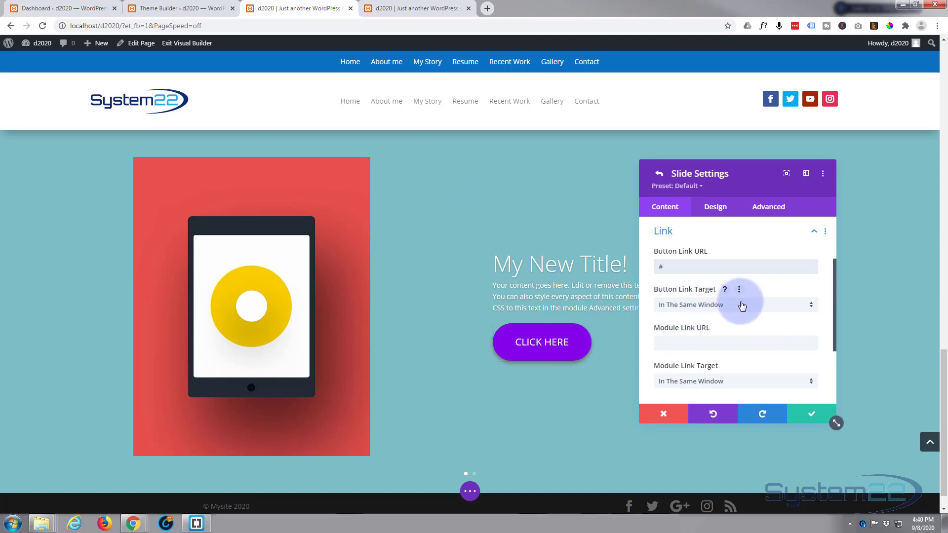
{"action": "left_click", "coordinate": [758, 307]}
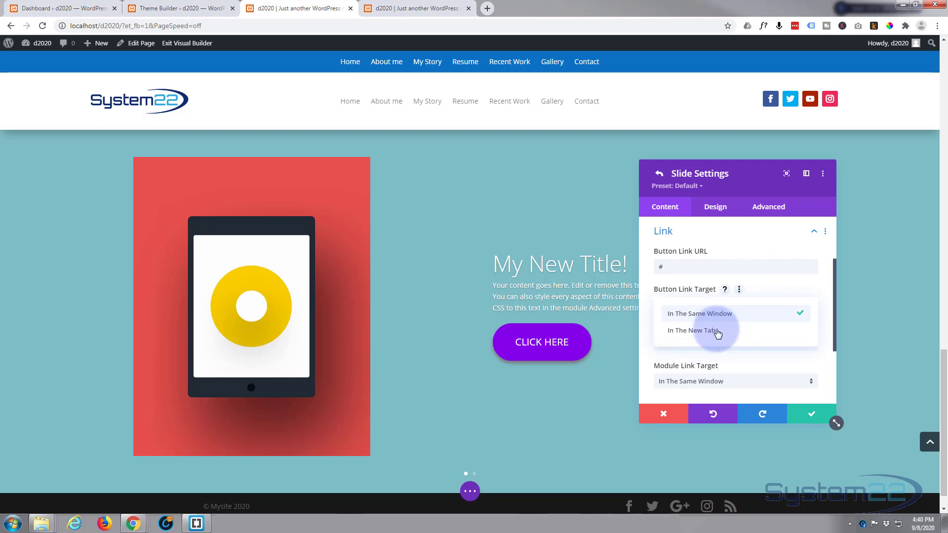
{"action": "left_click", "coordinate": [647, 302]}
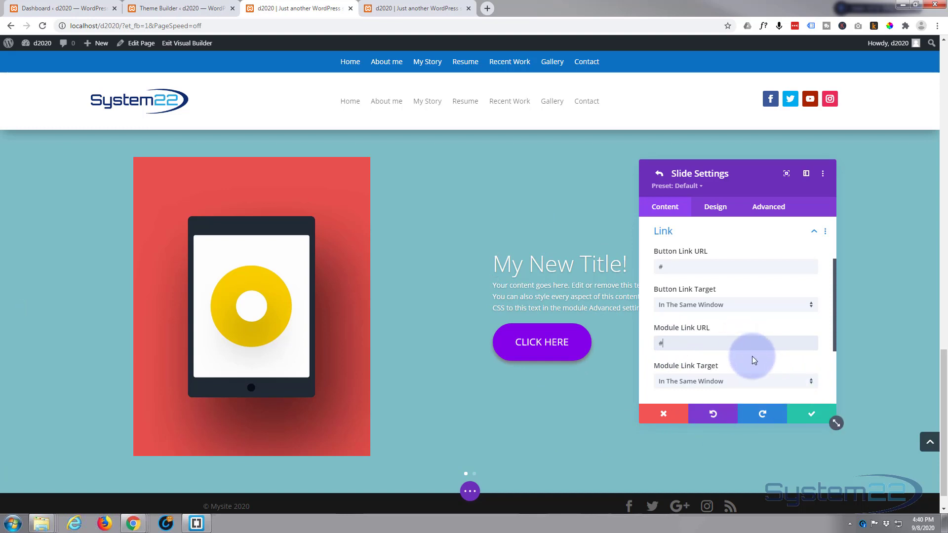
{"action": "scroll", "coordinate": [752, 357], "scroll_direction": "down", "scroll_amount": 1}
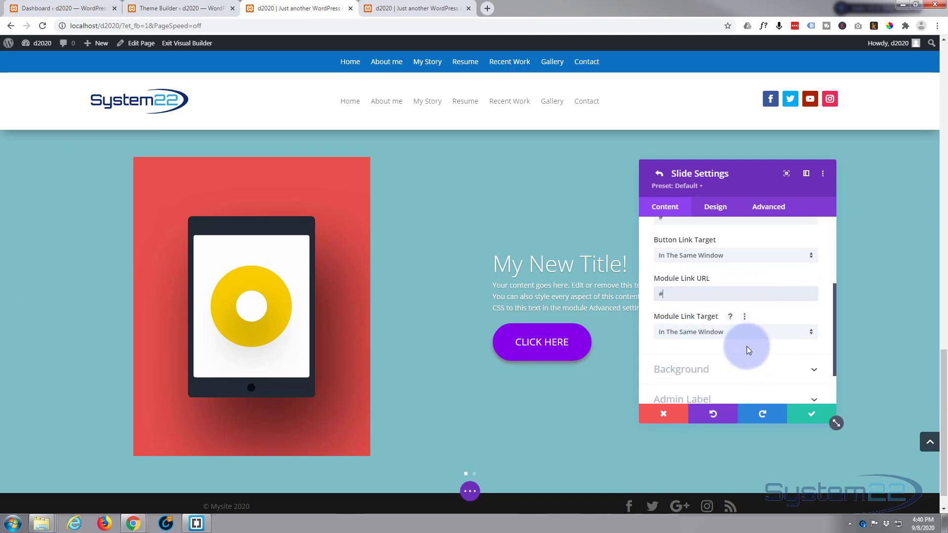
{"action": "scroll", "coordinate": [746, 348], "scroll_direction": "down", "scroll_amount": 1}
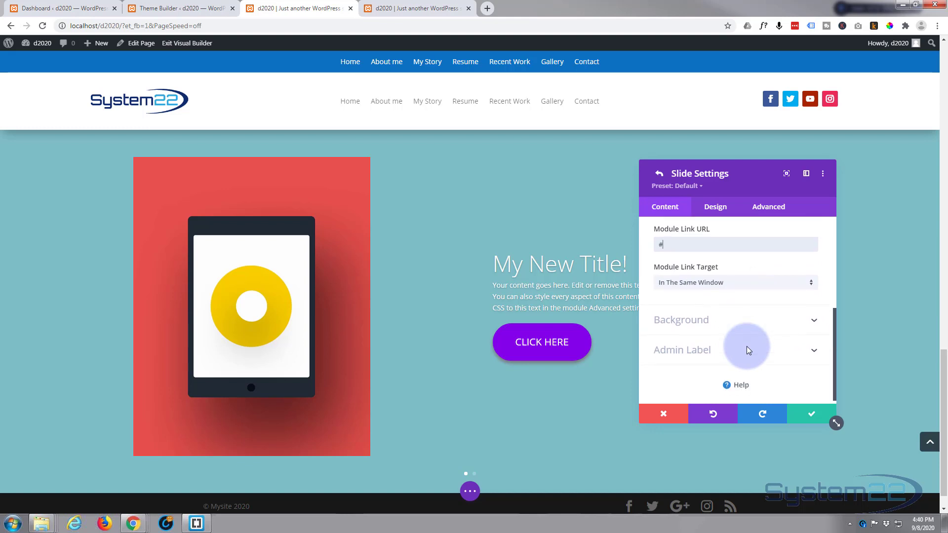
{"action": "scroll", "coordinate": [747, 345], "scroll_direction": "down", "scroll_amount": 1}
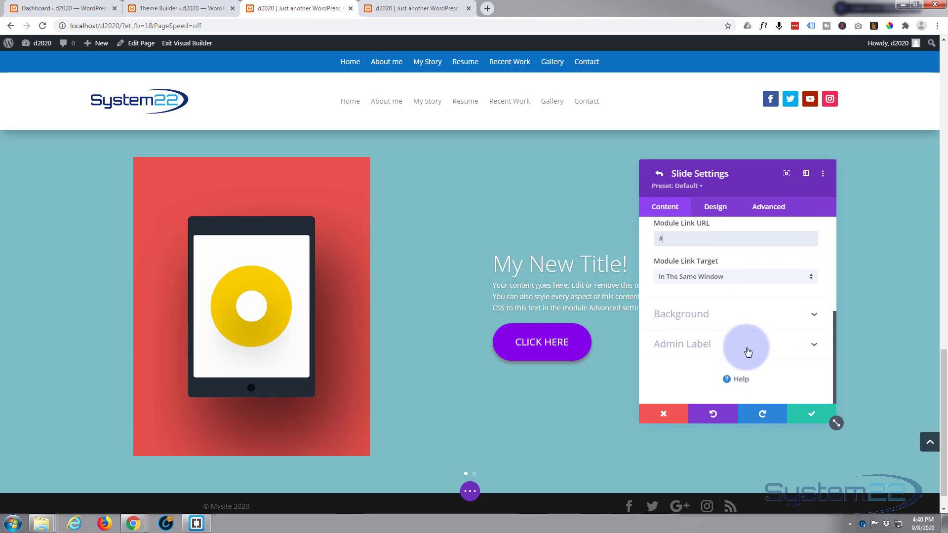
Give the slide background the blue colour #0c71c3
{"action": "left_click", "coordinate": [704, 315]}
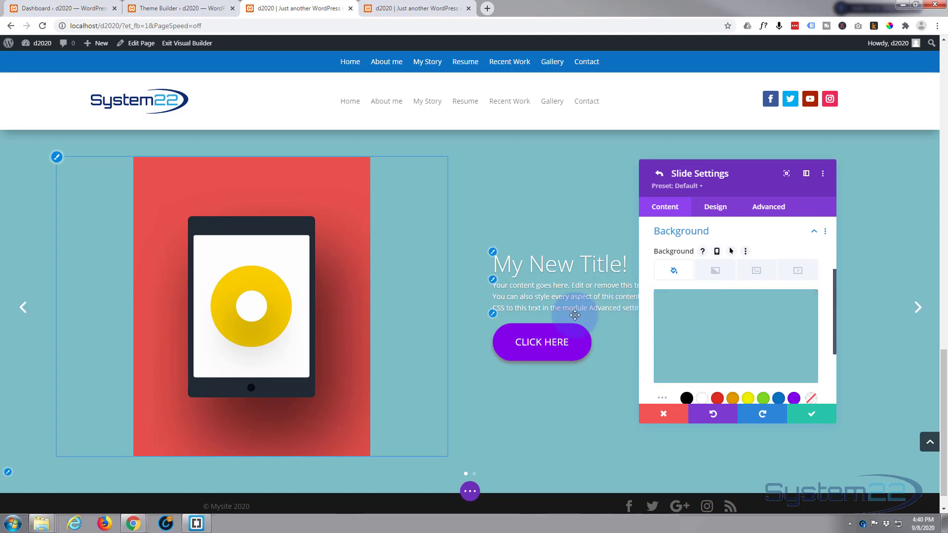
{"action": "scroll", "coordinate": [702, 323], "scroll_direction": "down", "scroll_amount": 1}
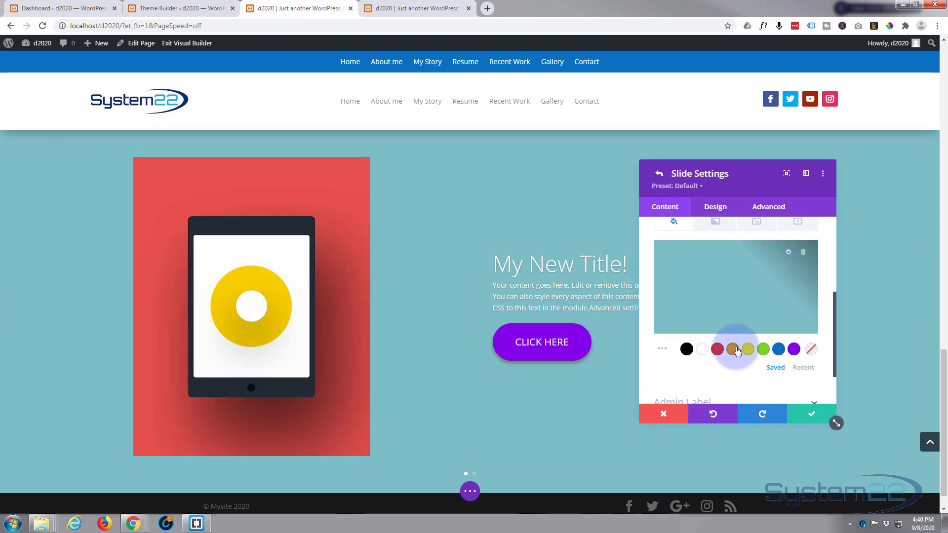
{"action": "left_click", "coordinate": [778, 350]}
{"action": "scroll", "coordinate": [773, 354], "scroll_direction": "up", "scroll_amount": 2}
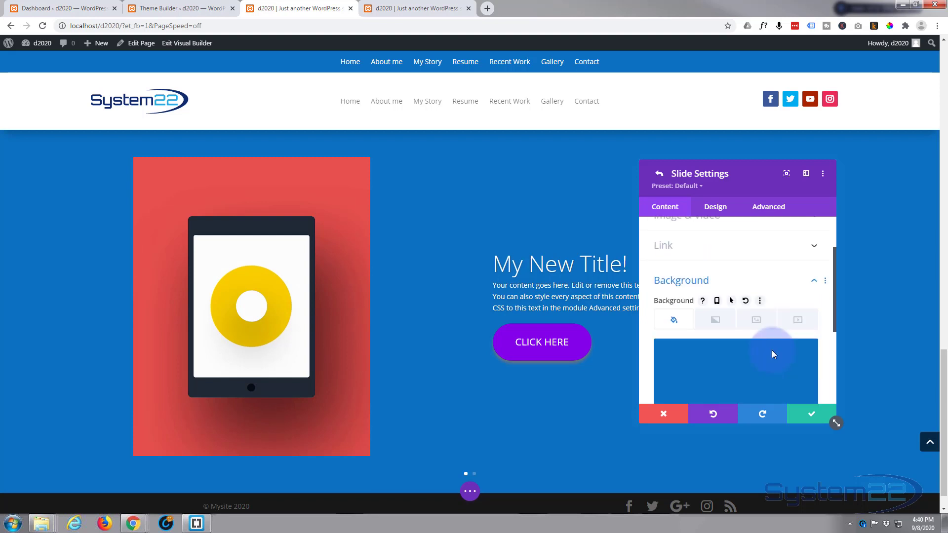
Set the travel-landscape-19.jpg sunset photo as the slide's background image
{"action": "left_click", "coordinate": [760, 322]}
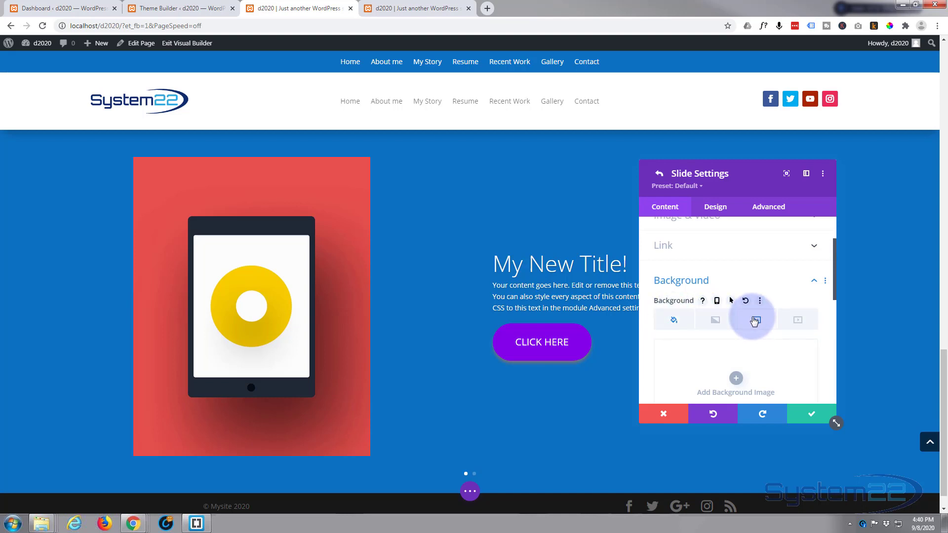
{"action": "scroll", "coordinate": [746, 330], "scroll_direction": "down", "scroll_amount": 2}
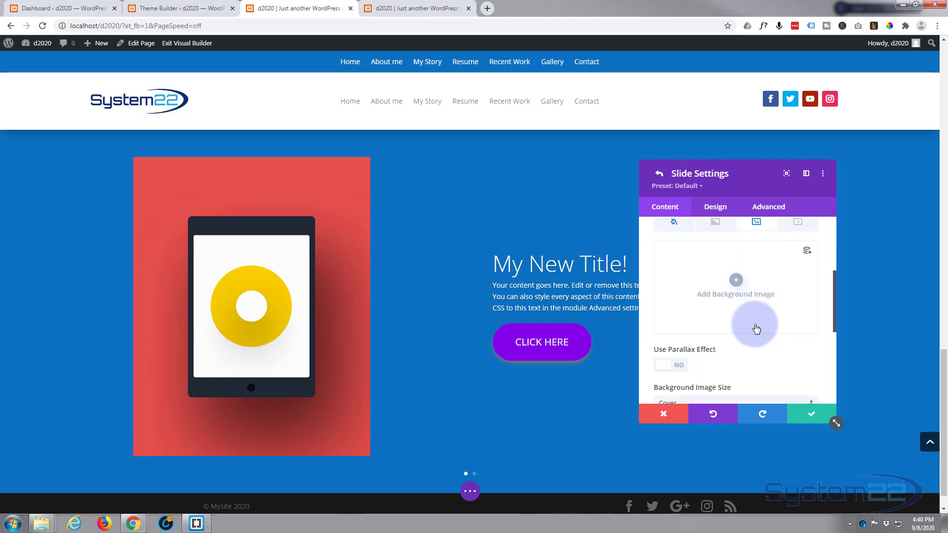
{"action": "left_click", "coordinate": [736, 280]}
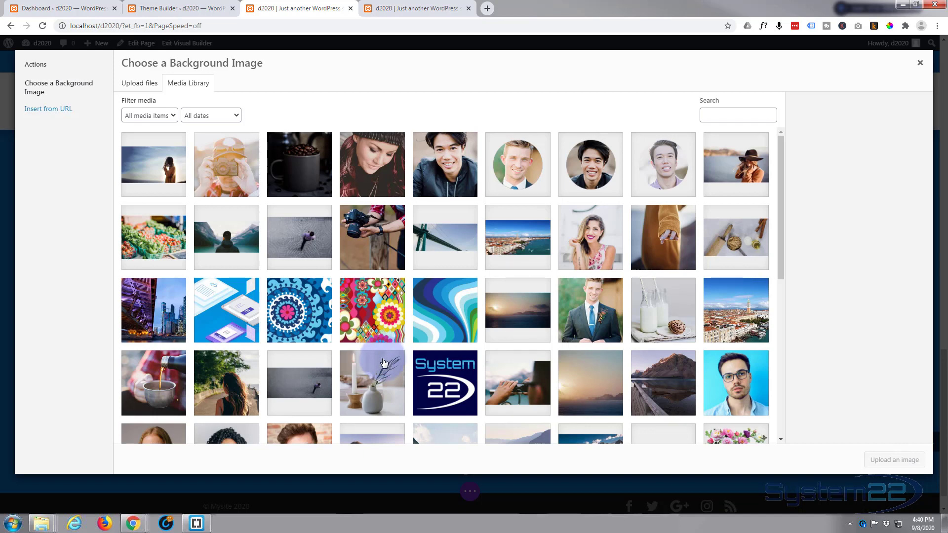
{"action": "left_click", "coordinate": [508, 316]}
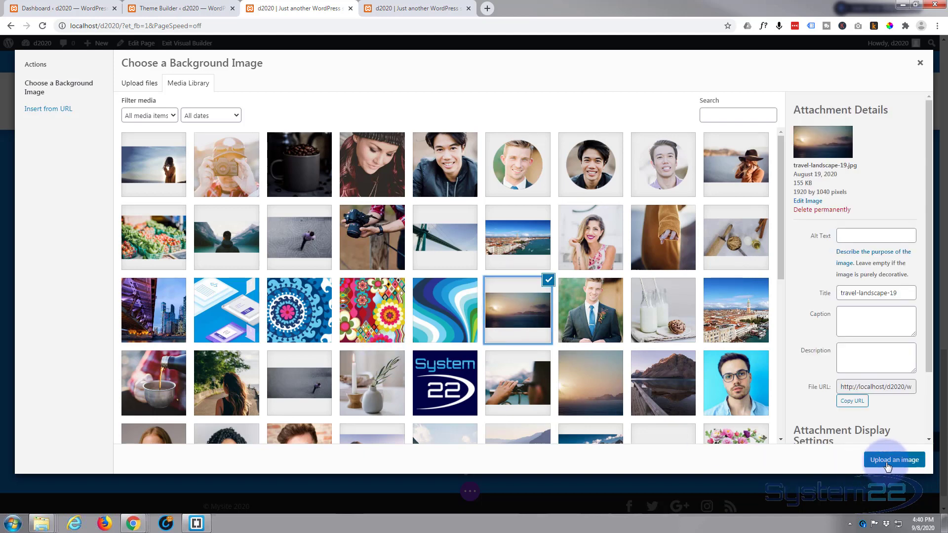
{"action": "left_click", "coordinate": [888, 463]}
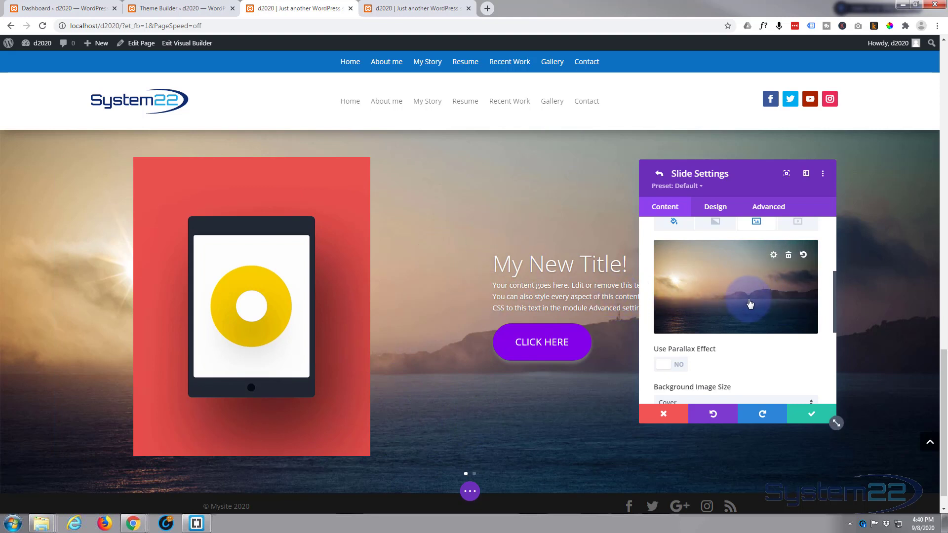
{"action": "scroll", "coordinate": [749, 304], "scroll_direction": "down", "scroll_amount": 3}
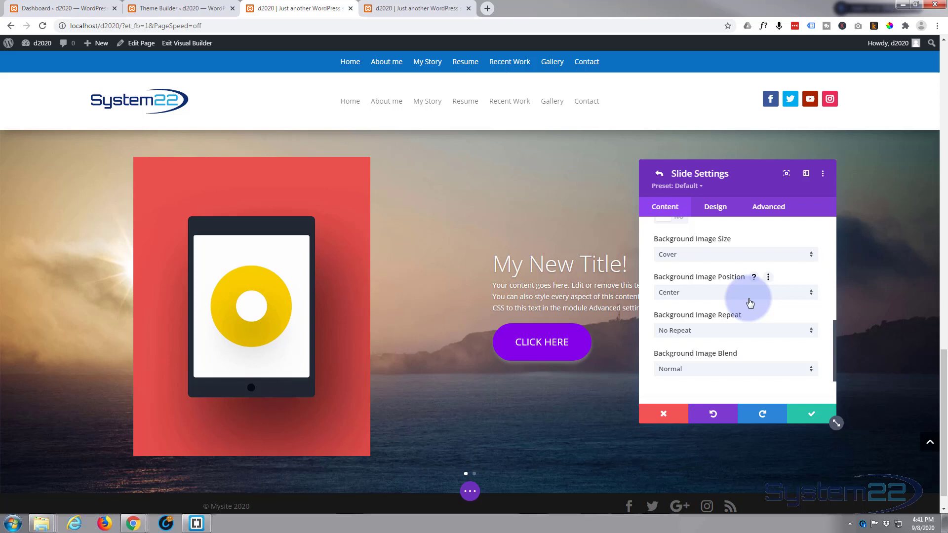
{"action": "left_click", "coordinate": [696, 255]}
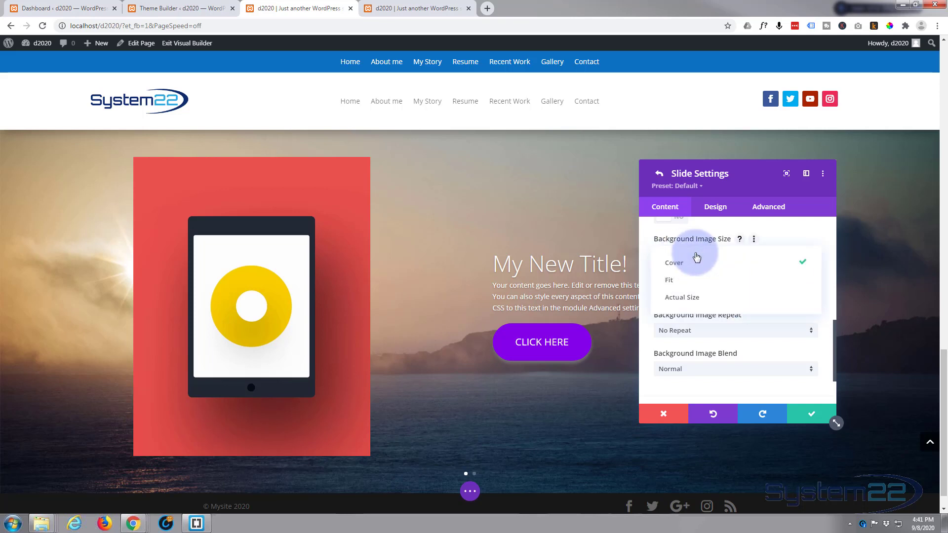
{"action": "left_click", "coordinate": [780, 232]}
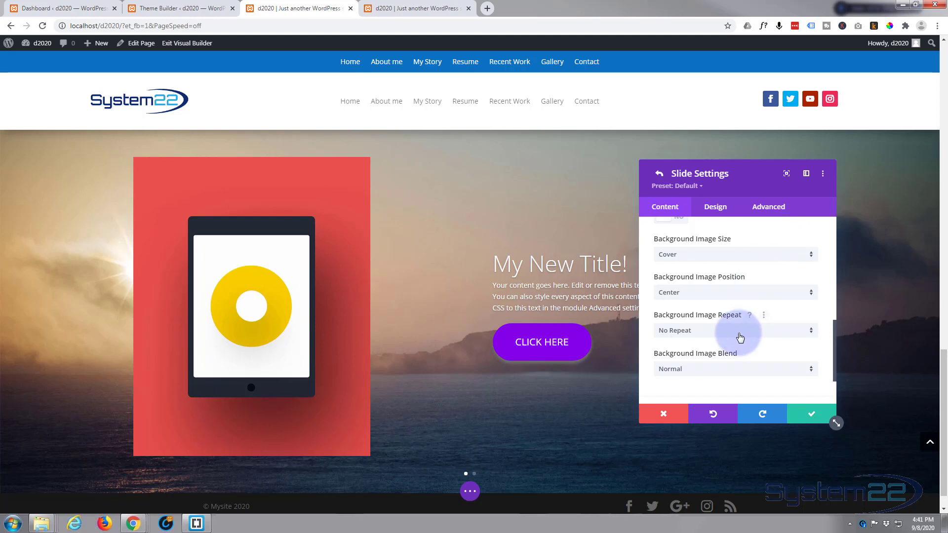
{"action": "left_click", "coordinate": [709, 294]}
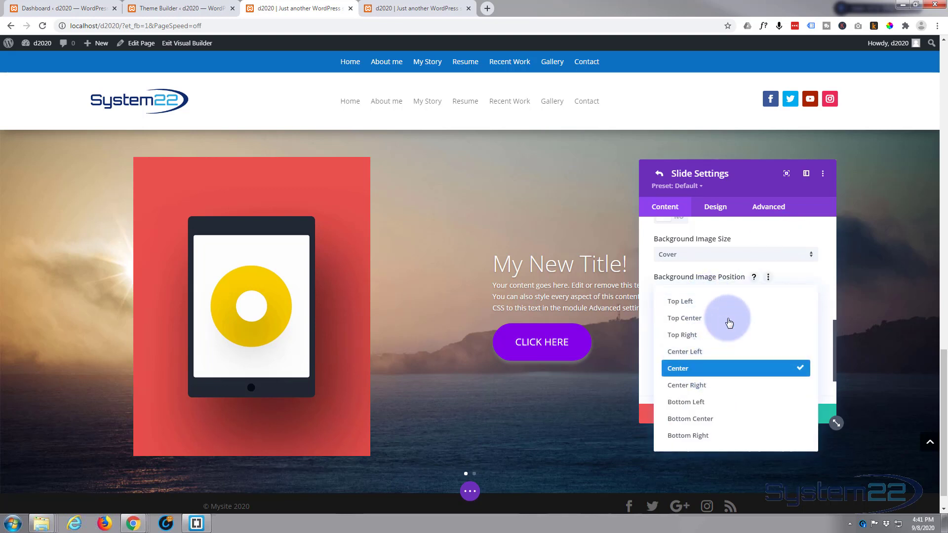
{"action": "left_click", "coordinate": [648, 285]}
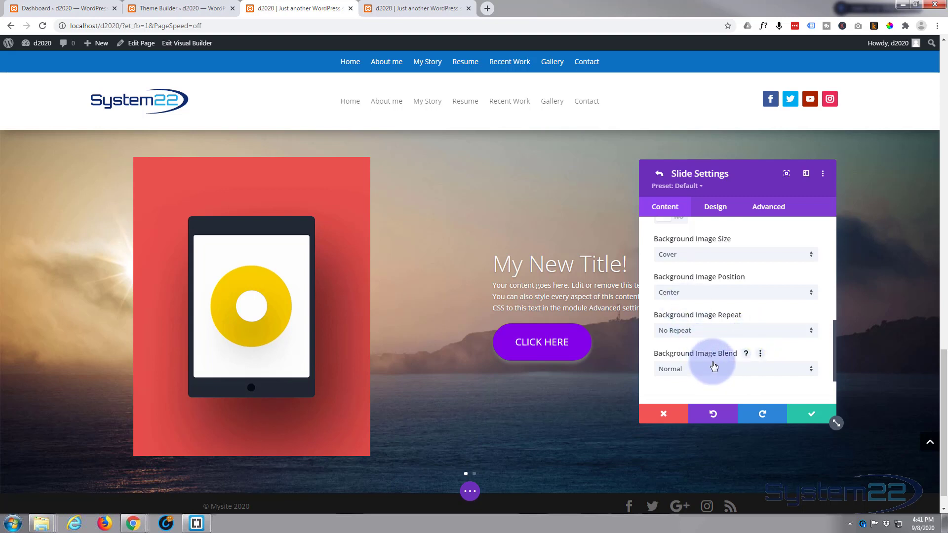
{"action": "scroll", "coordinate": [719, 328], "scroll_direction": "down", "scroll_amount": 2}
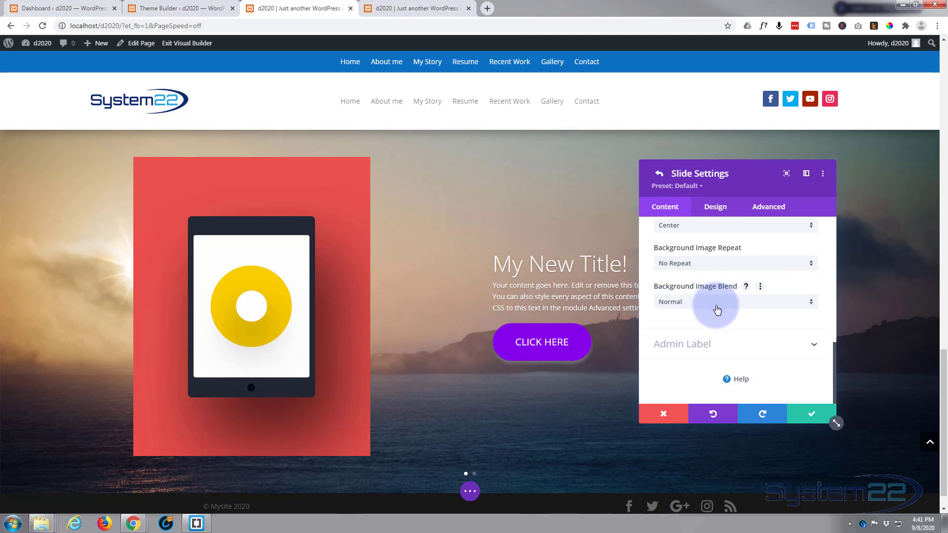
Try Multiply and Darken background blends, keep No Repeat, then settle on Luminosity
{"action": "left_click", "coordinate": [717, 302]}
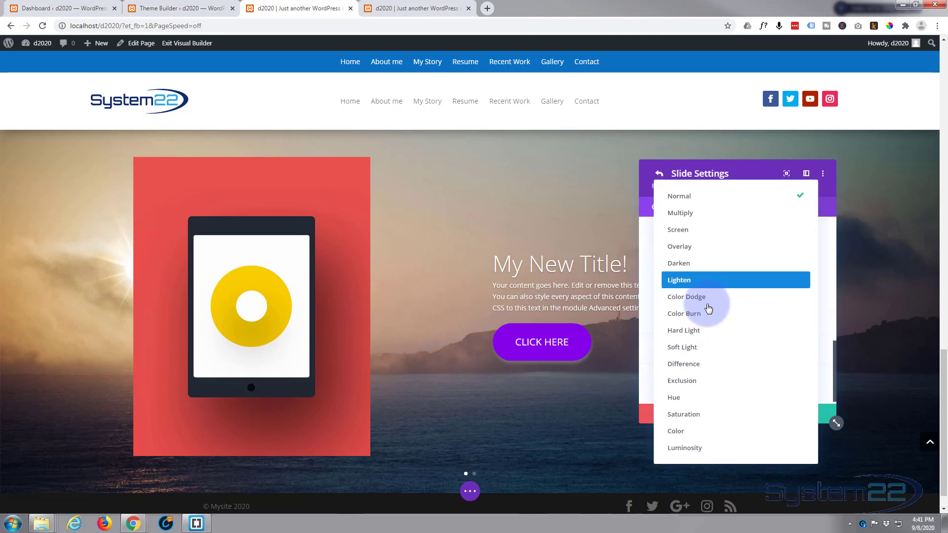
{"action": "left_click", "coordinate": [706, 220]}
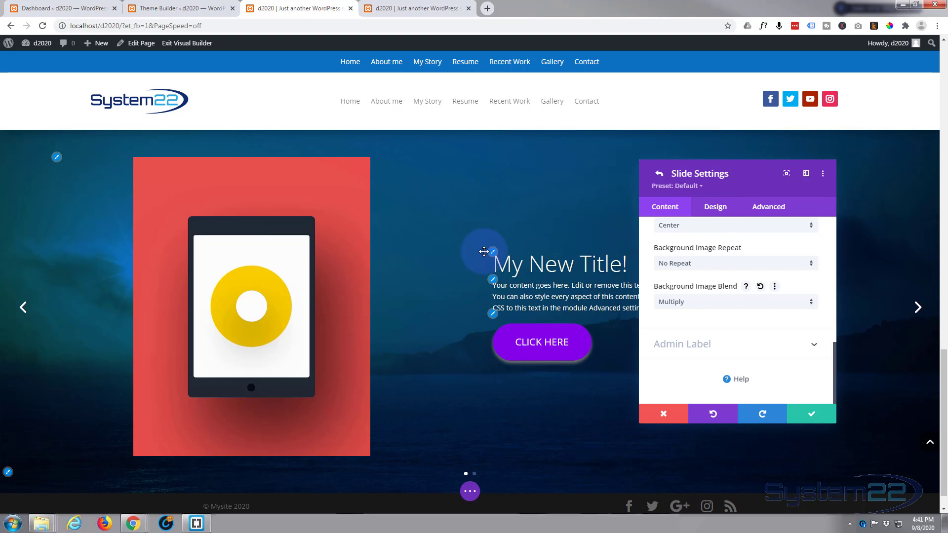
{"action": "left_click", "coordinate": [714, 265]}
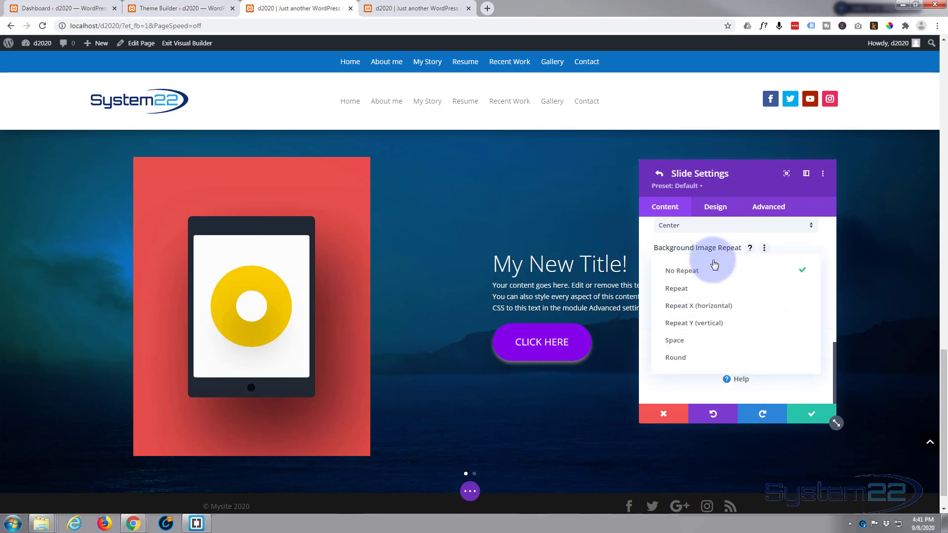
{"action": "left_click", "coordinate": [715, 266]}
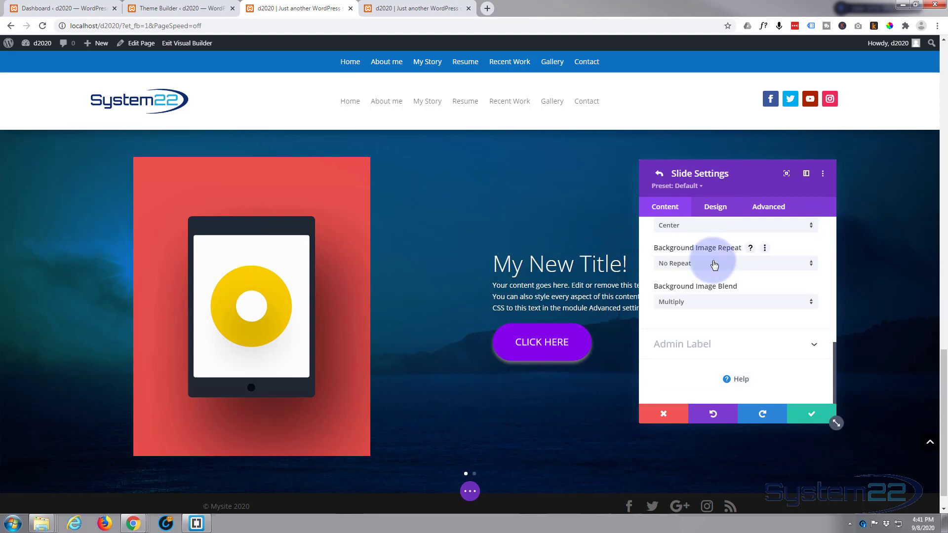
{"action": "left_click", "coordinate": [718, 303]}
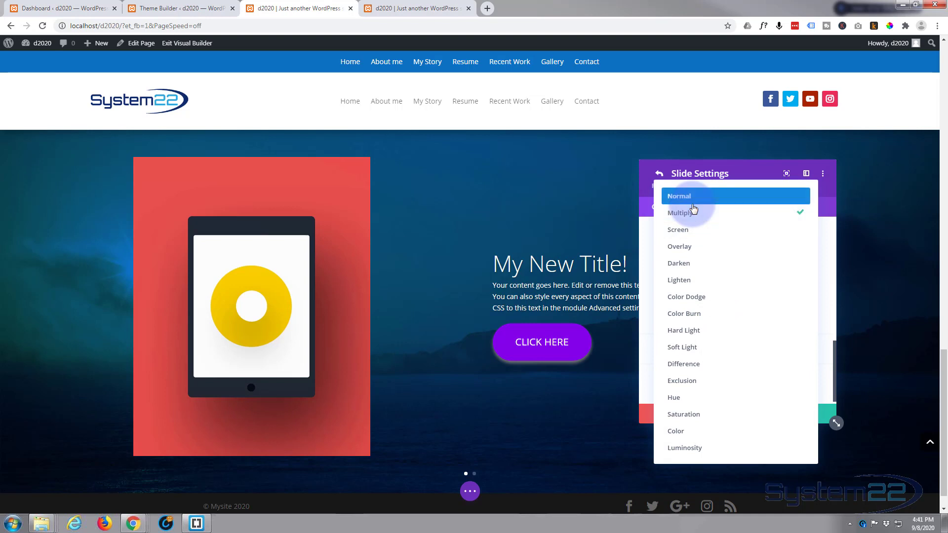
{"action": "left_click", "coordinate": [705, 269]}
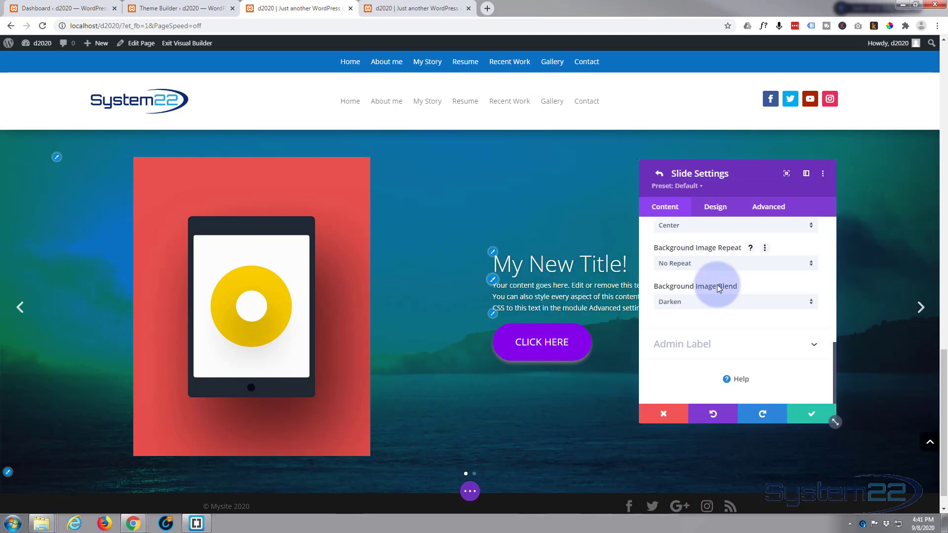
{"action": "left_click", "coordinate": [720, 302]}
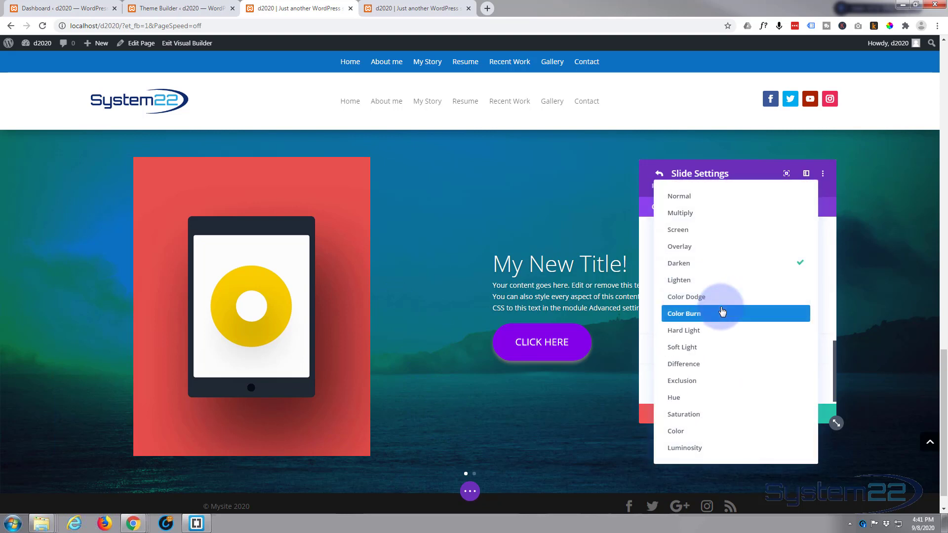
{"action": "left_click", "coordinate": [717, 449]}
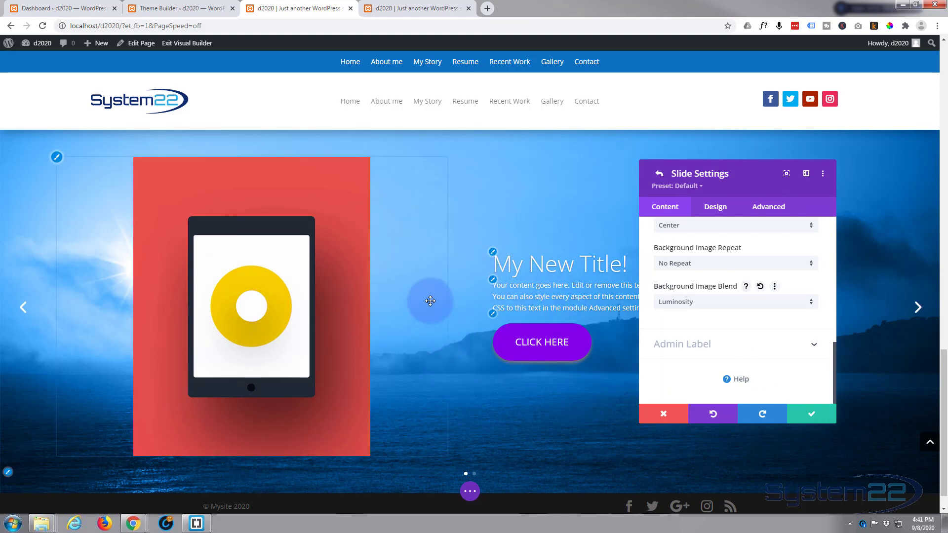
Save the first slide's settings with the green check
{"action": "left_click", "coordinate": [812, 417]}
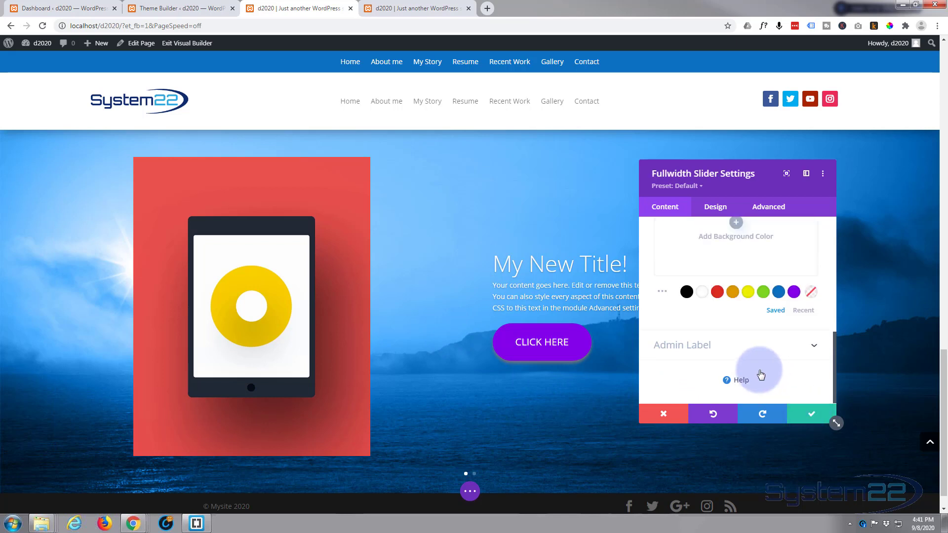
{"action": "scroll", "coordinate": [759, 375], "scroll_direction": "up", "scroll_amount": 5}
{"action": "scroll", "coordinate": [759, 374], "scroll_direction": "up", "scroll_amount": 1}
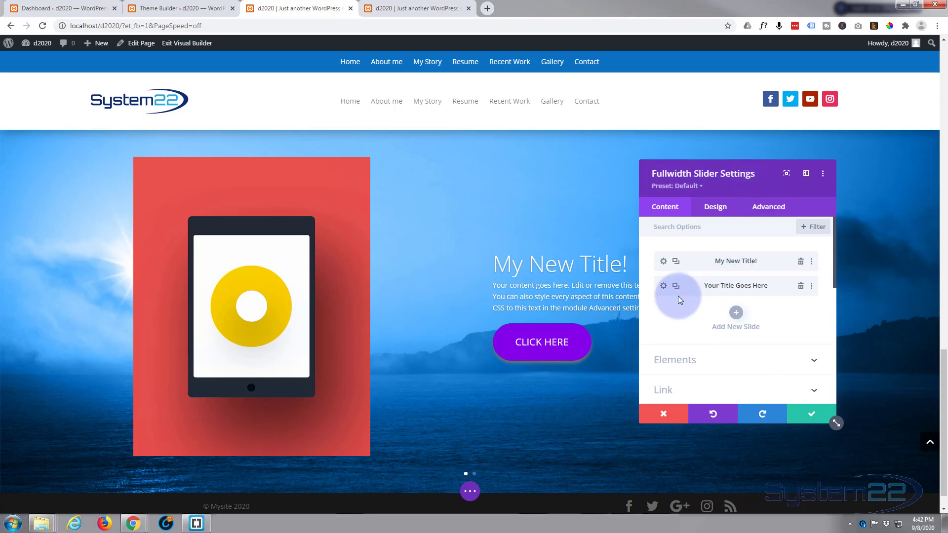
Open the second slide's settings at its Image & Video options
{"action": "left_click", "coordinate": [663, 287]}
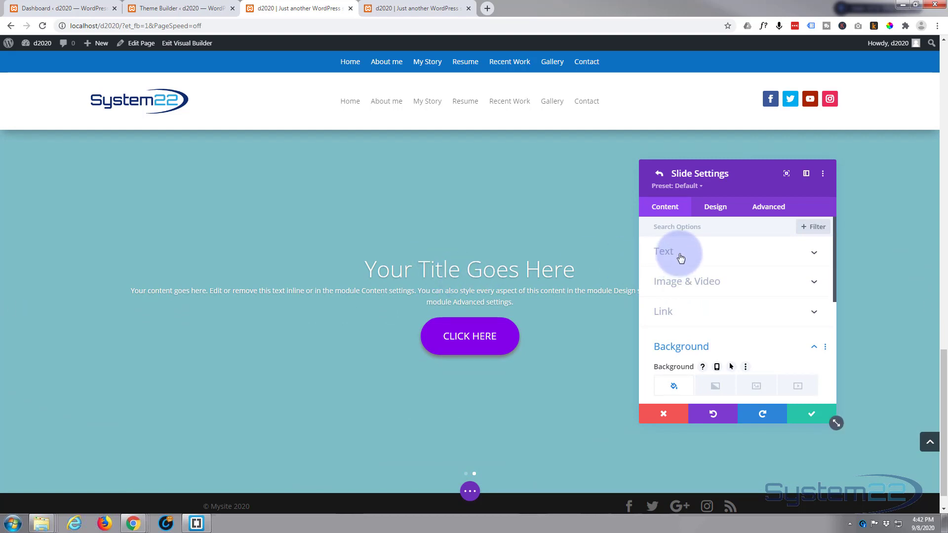
{"action": "left_click", "coordinate": [717, 287]}
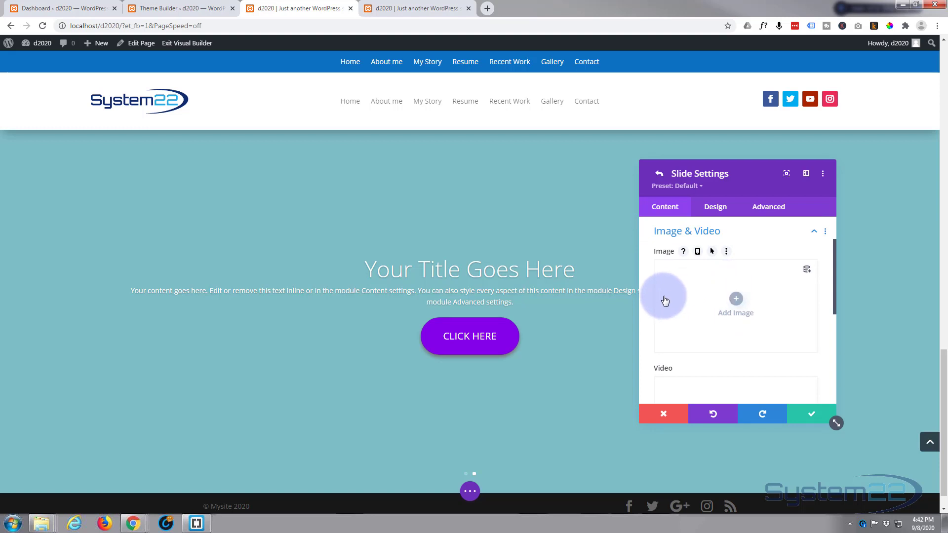
{"action": "scroll", "coordinate": [675, 298], "scroll_direction": "down", "scroll_amount": 3}
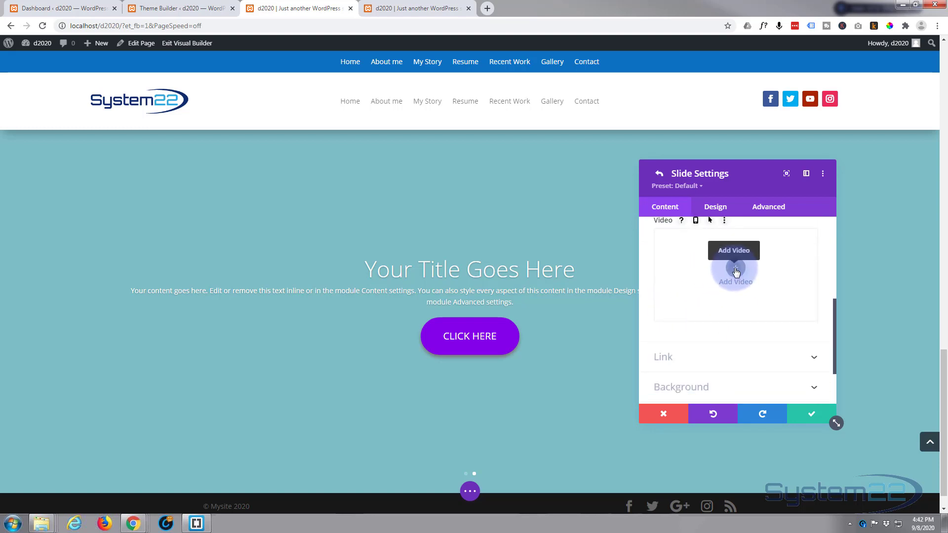
Embed the YouTube video 'Divi Theme Hover Effects' in the second slide from its URL
{"action": "left_click", "coordinate": [735, 270]}
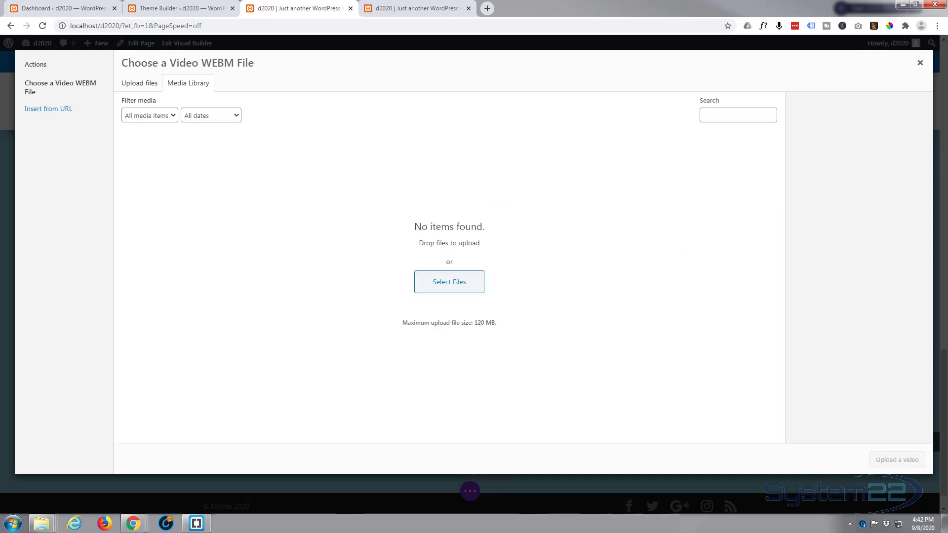
{"action": "left_click", "coordinate": [37, 113]}
{"action": "left_click_drag", "start_coordinate": [173, 112], "coordinate": [112, 115]}
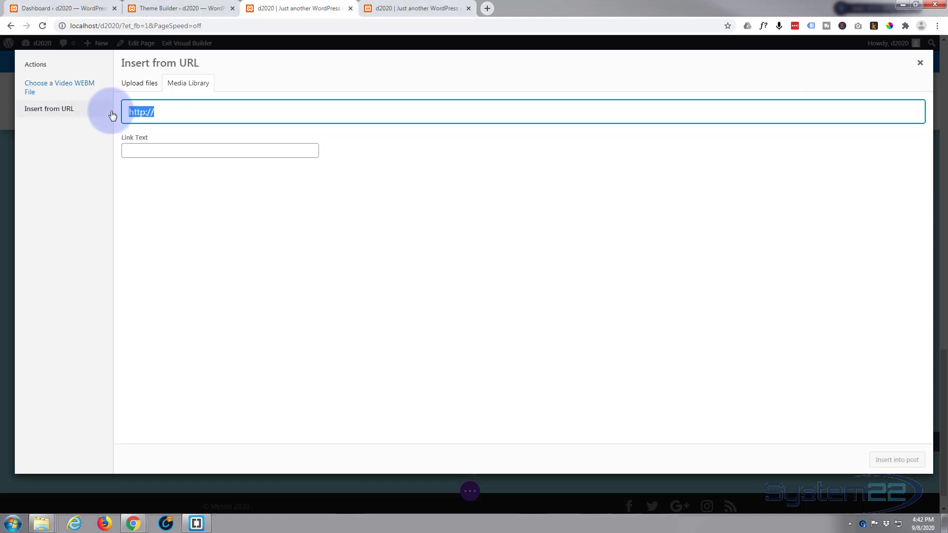
{"action": "type", "text": "https://youtu.be/EyeXEiuzGxE"}
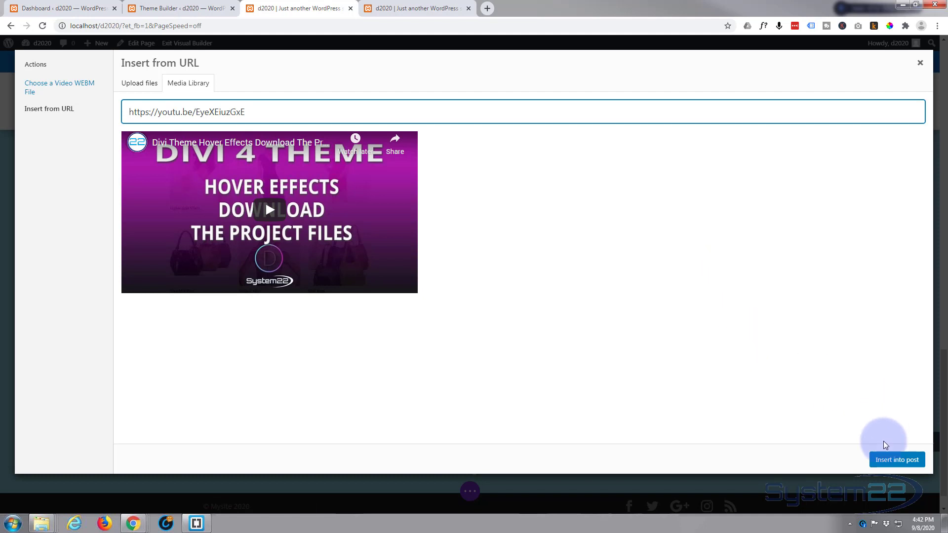
{"action": "left_click", "coordinate": [894, 462]}
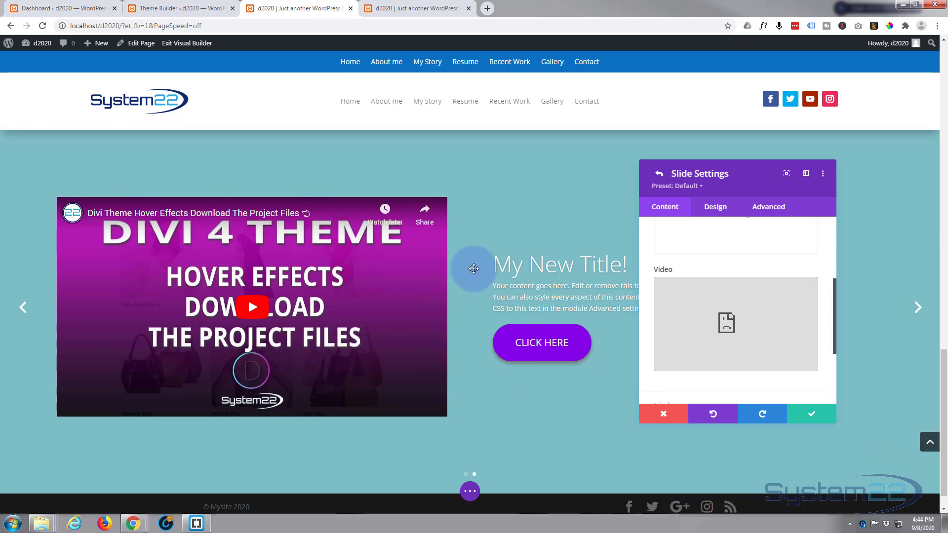
{"action": "scroll", "coordinate": [661, 368], "scroll_direction": "down", "scroll_amount": 2}
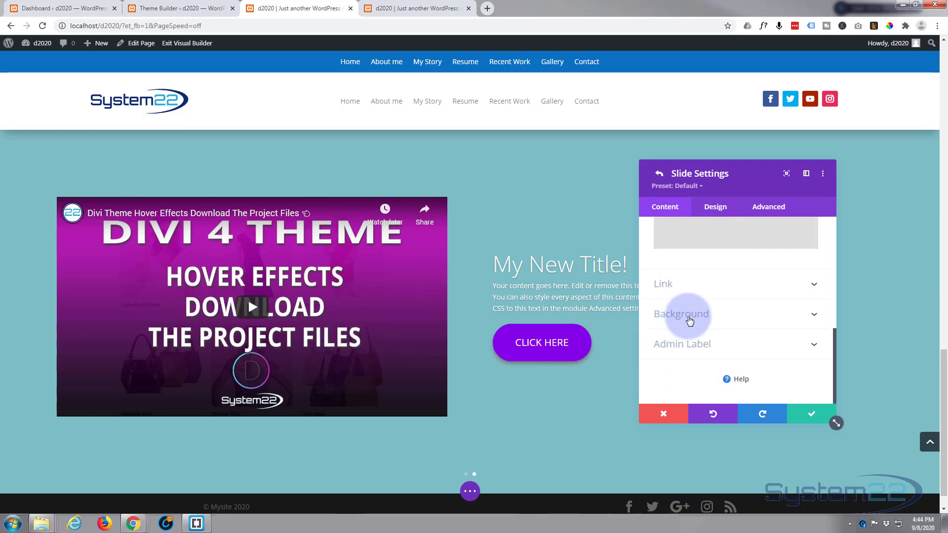
{"action": "left_click", "coordinate": [681, 291]}
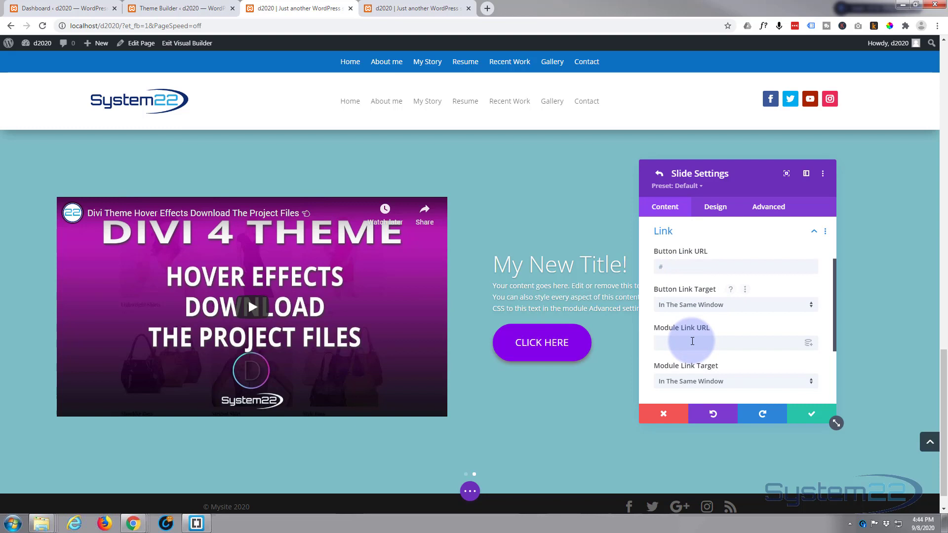
{"action": "scroll", "coordinate": [692, 341], "scroll_direction": "down", "scroll_amount": 2}
{"action": "left_click", "coordinate": [734, 314]}
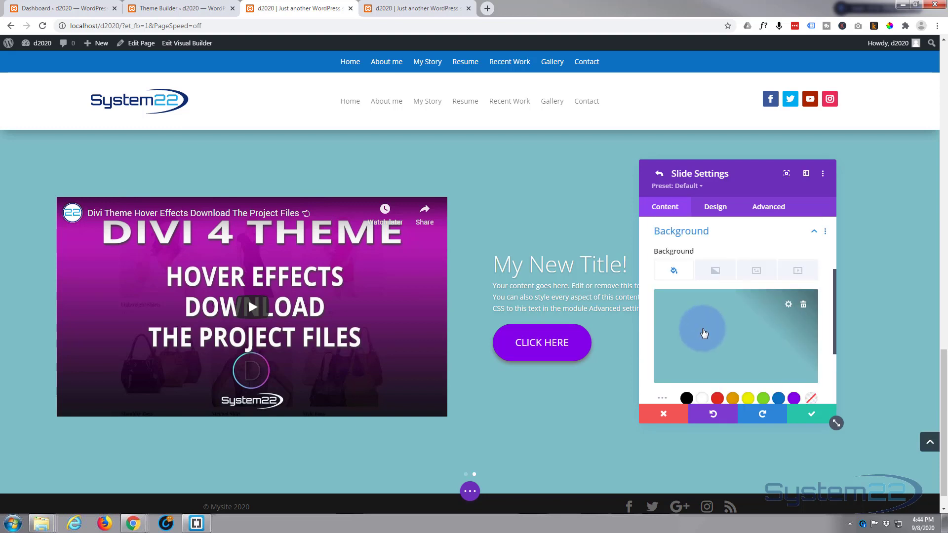
{"action": "scroll", "coordinate": [689, 364], "scroll_direction": "down", "scroll_amount": 2}
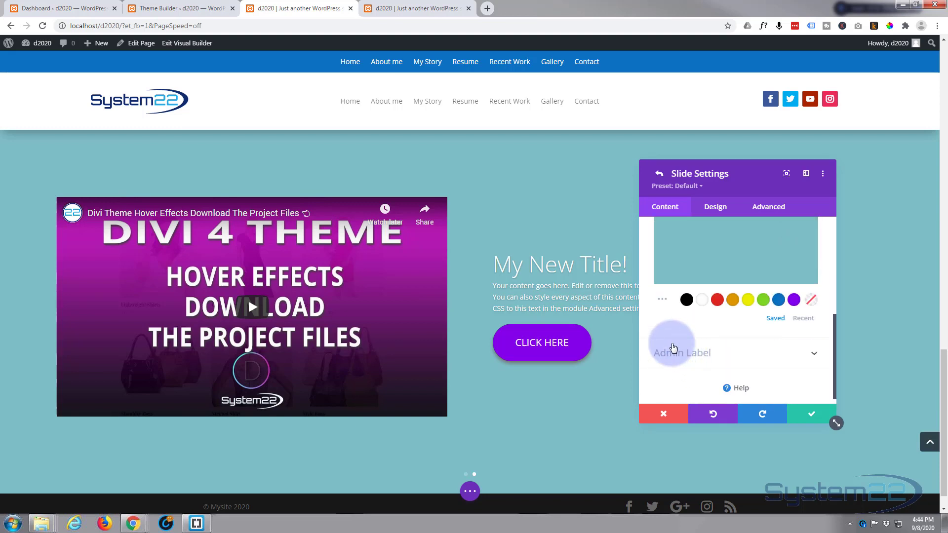
Set the Venice harbour photo photo-marketplace-01.jpg as the second slide's background image
{"action": "scroll", "coordinate": [716, 375], "scroll_direction": "up", "scroll_amount": 1}
{"action": "scroll", "coordinate": [715, 375], "scroll_direction": "up", "scroll_amount": 2}
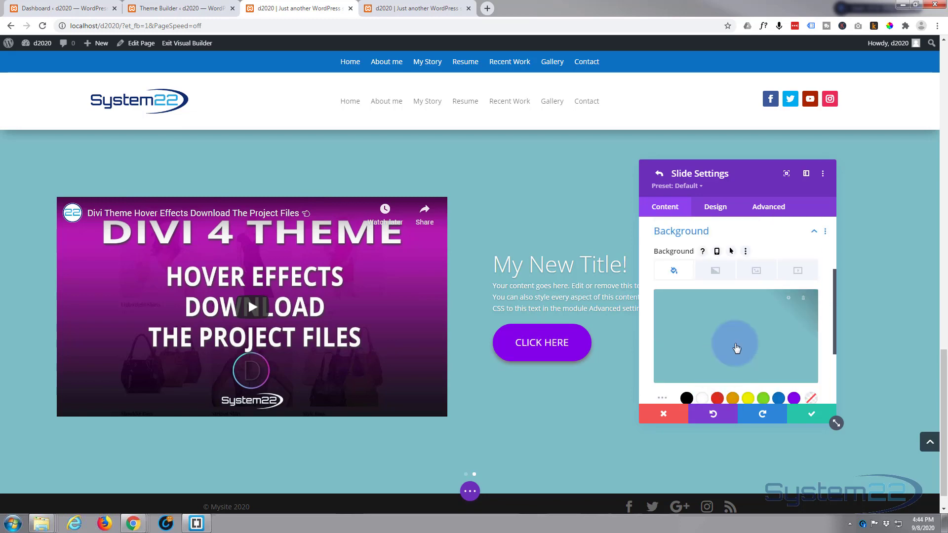
{"action": "left_click", "coordinate": [757, 273]}
{"action": "left_click", "coordinate": [736, 329]}
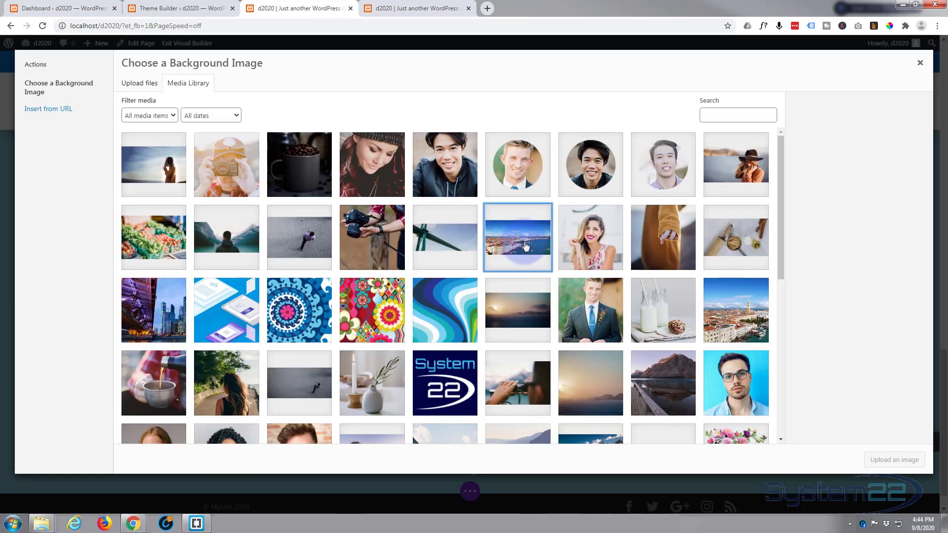
{"action": "left_click", "coordinate": [526, 247]}
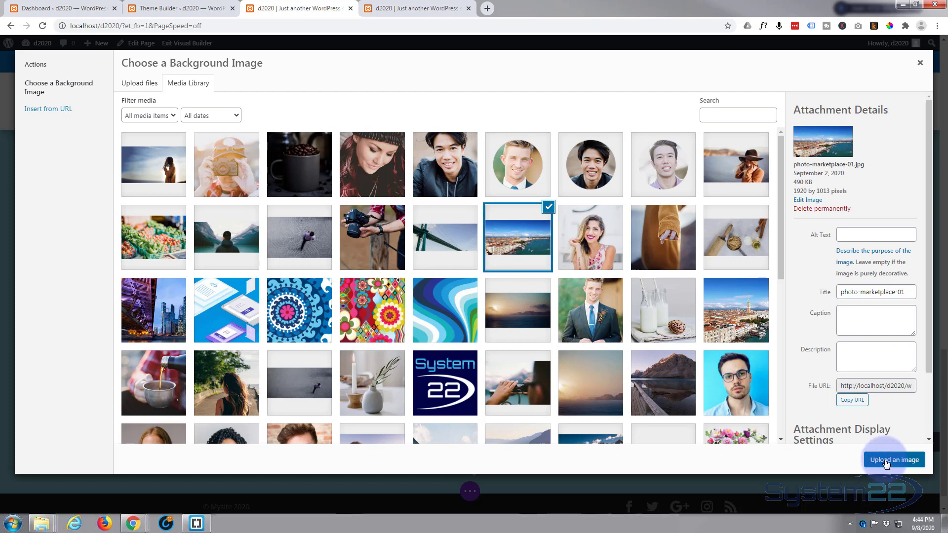
{"action": "left_click", "coordinate": [889, 459]}
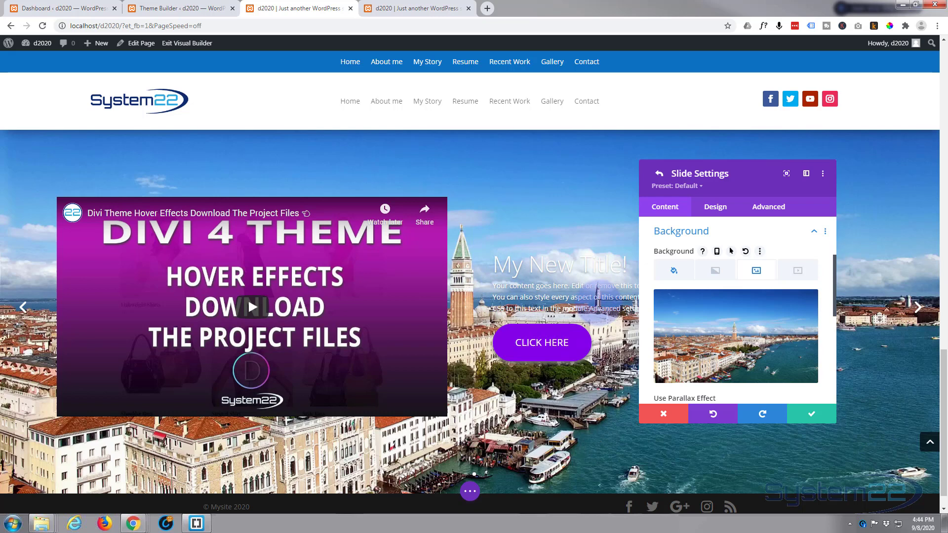
Move the settings panel aside and set Background Image Blend to Multiply
{"action": "left_click_drag", "start_coordinate": [567, 208], "coordinate": [542, 205]}
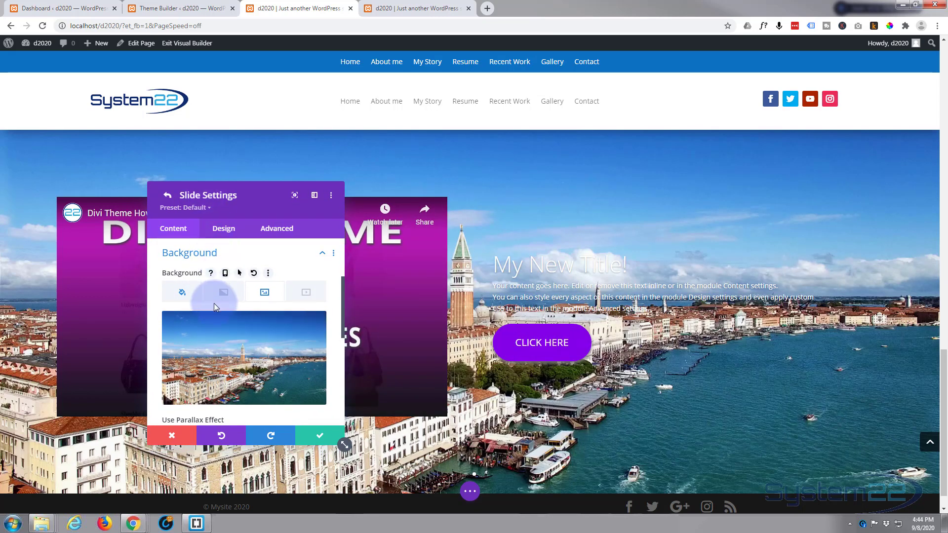
{"action": "scroll", "coordinate": [214, 303], "scroll_direction": "down", "scroll_amount": 5}
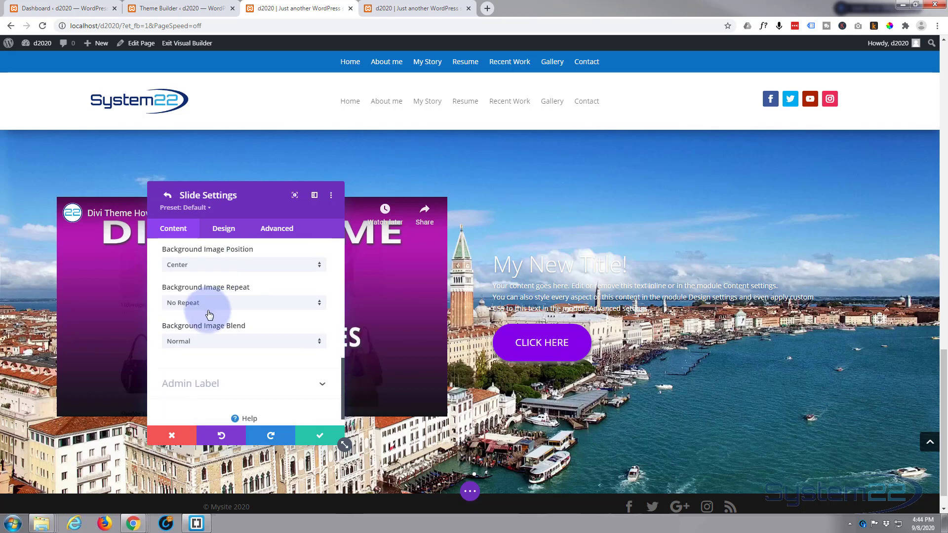
{"action": "left_click", "coordinate": [204, 344]}
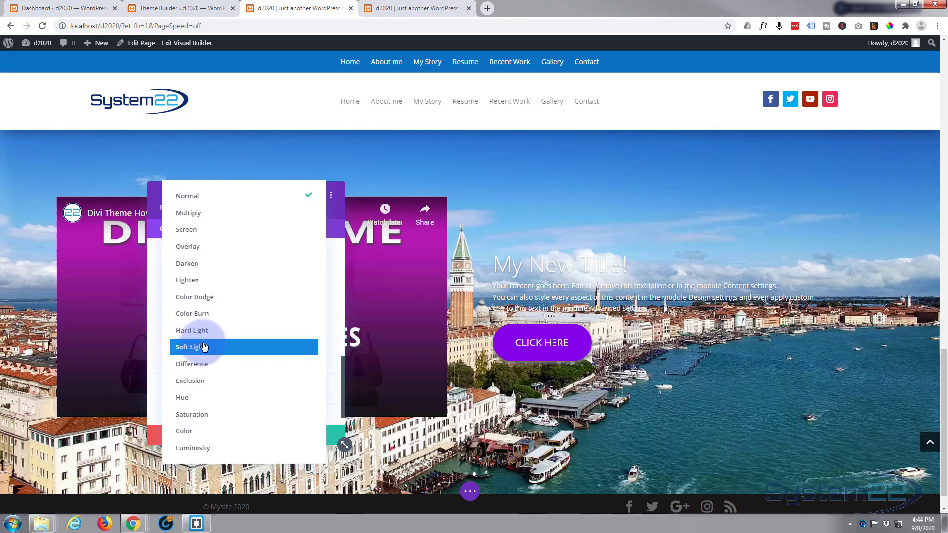
{"action": "left_click", "coordinate": [197, 212]}
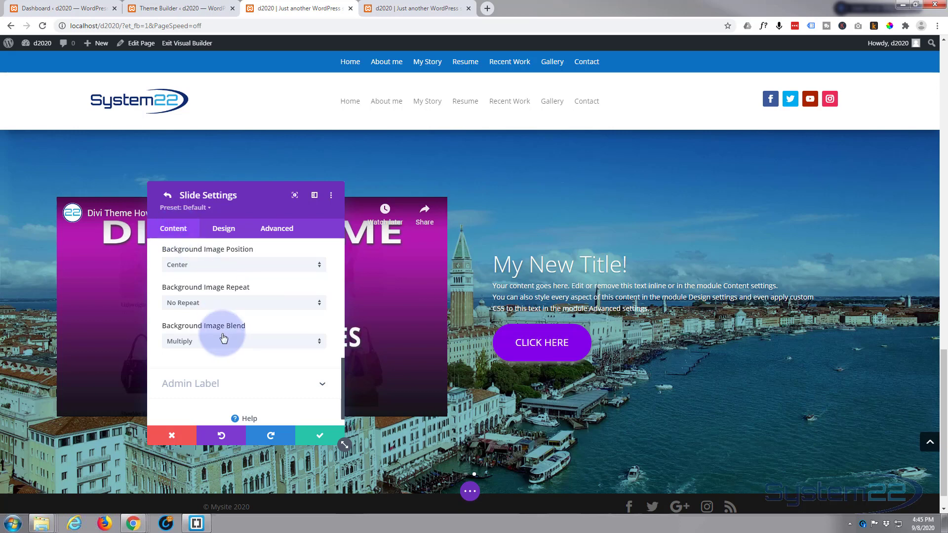
Set the slide's background colour to blue #0c71c3
{"action": "scroll", "coordinate": [221, 334], "scroll_direction": "down", "scroll_amount": 1}
{"action": "scroll", "coordinate": [221, 334], "scroll_direction": "up", "scroll_amount": 3}
{"action": "scroll", "coordinate": [222, 334], "scroll_direction": "up", "scroll_amount": 2}
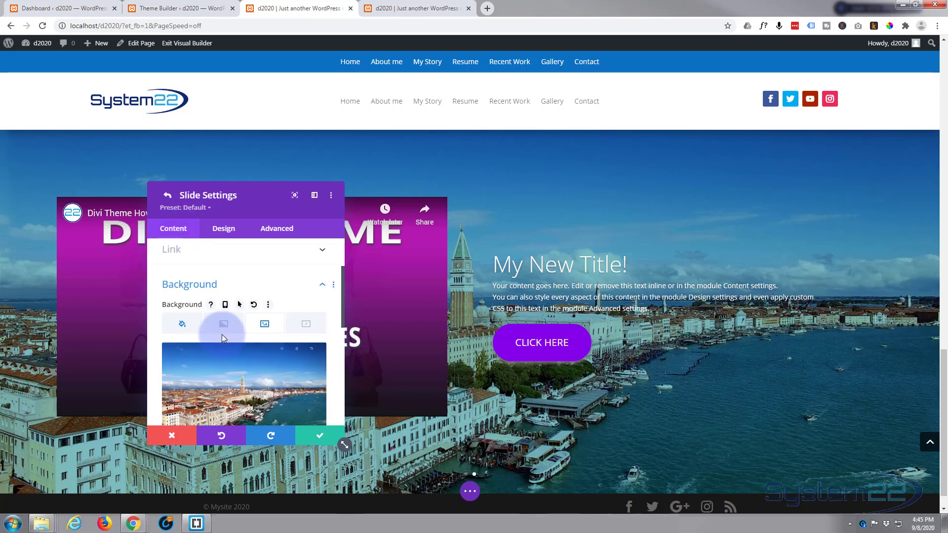
{"action": "left_click", "coordinate": [184, 322]}
{"action": "scroll", "coordinate": [198, 321], "scroll_direction": "down", "scroll_amount": 2}
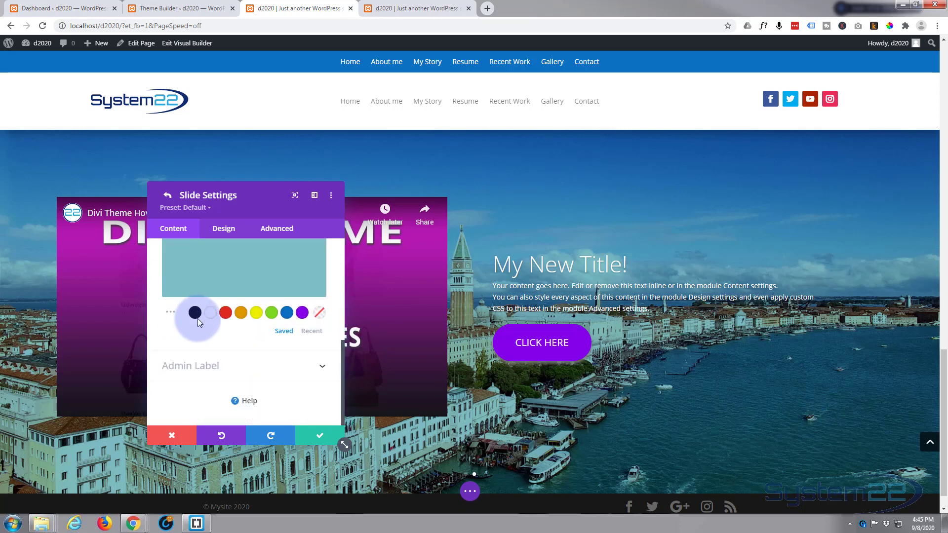
{"action": "left_click", "coordinate": [286, 313]}
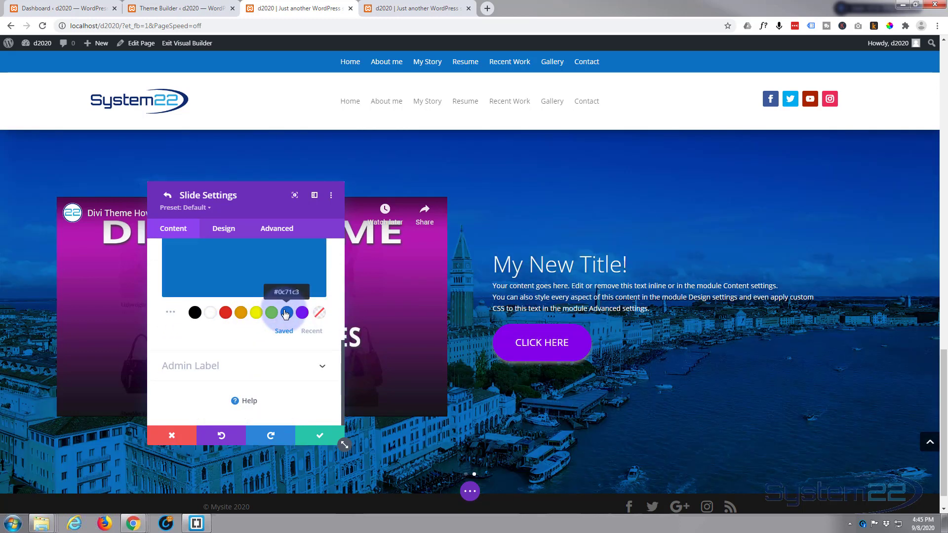
Return the background image blend mode to Normal
{"action": "scroll", "coordinate": [231, 390], "scroll_direction": "up", "scroll_amount": 2}
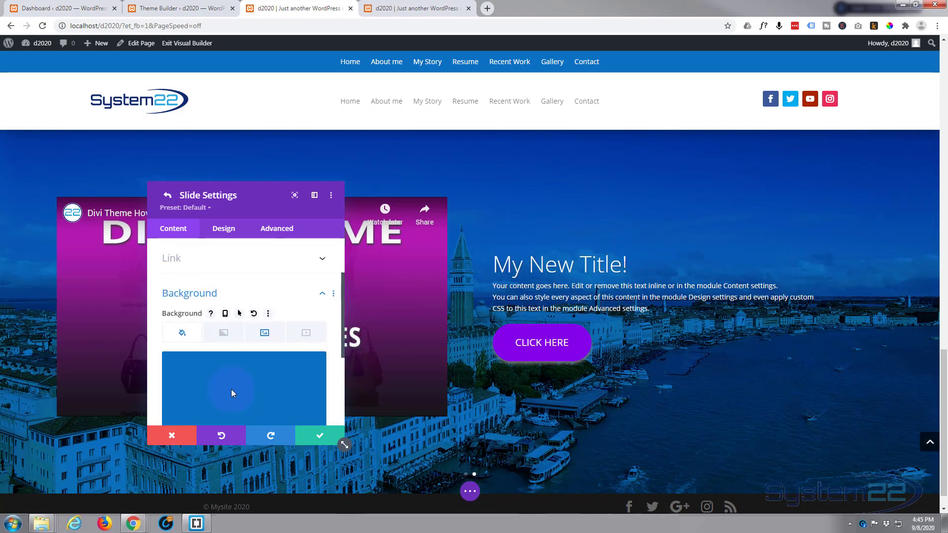
{"action": "left_click", "coordinate": [273, 339]}
{"action": "scroll", "coordinate": [269, 348], "scroll_direction": "down", "scroll_amount": 3}
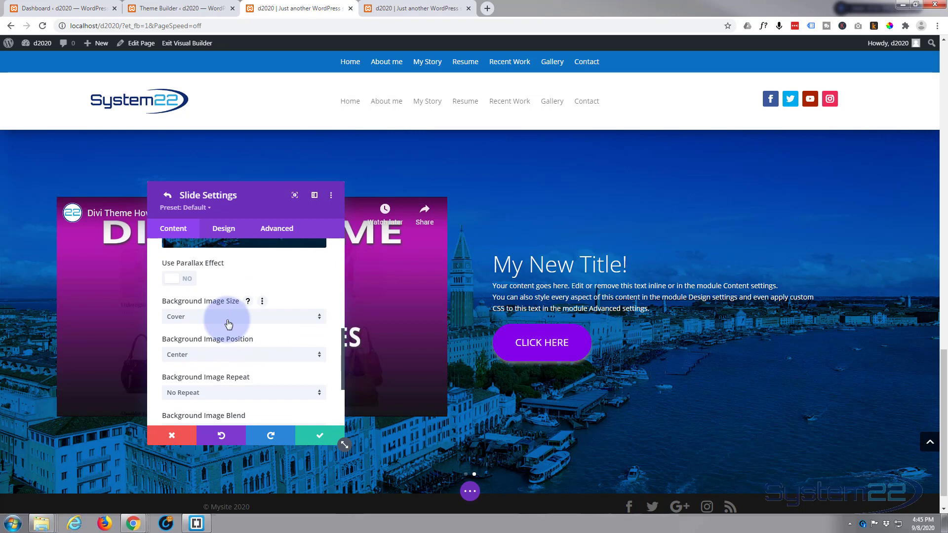
{"action": "scroll", "coordinate": [228, 324], "scroll_direction": "down", "scroll_amount": 1}
{"action": "left_click", "coordinate": [226, 381]}
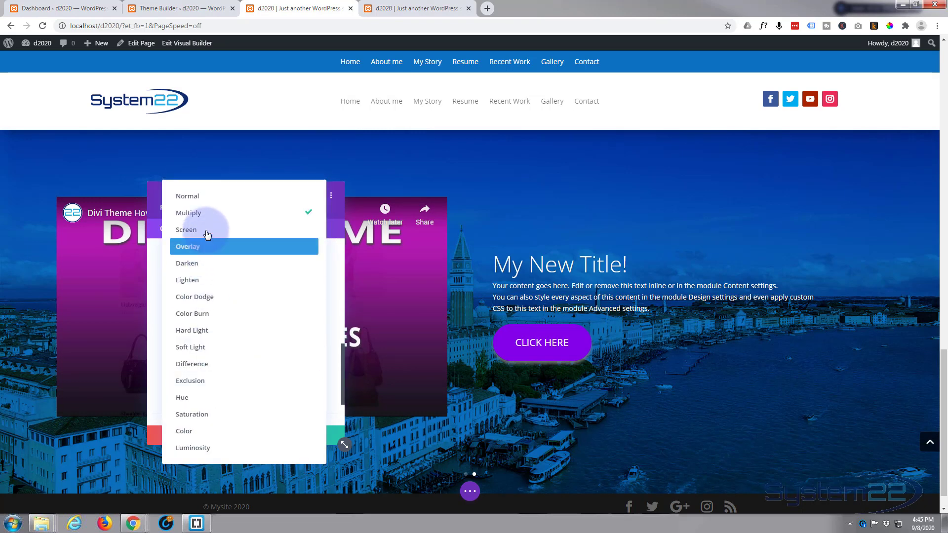
{"action": "left_click", "coordinate": [202, 197]}
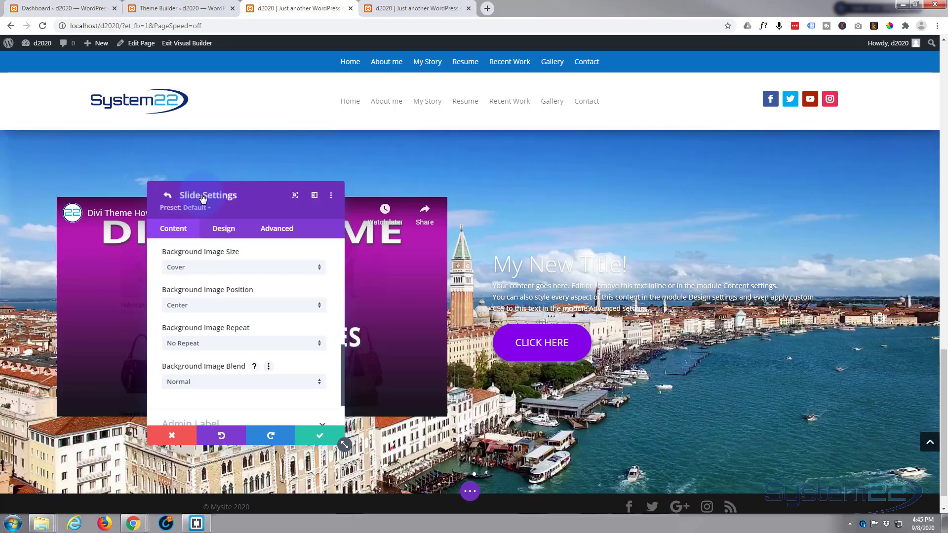
Turn on a black background overlay and lower its opacity to rgba(0,0,0,0.53)
{"action": "left_click", "coordinate": [231, 233]}
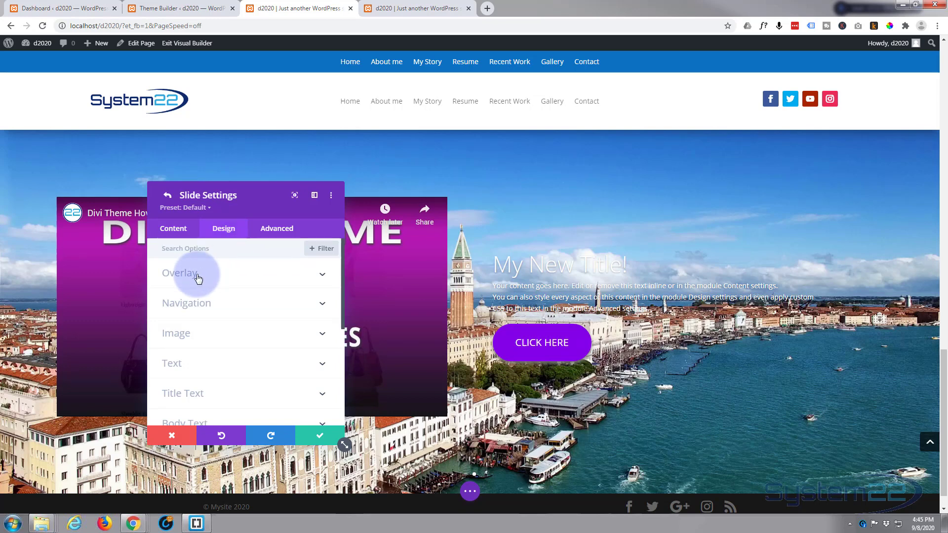
{"action": "left_click", "coordinate": [263, 275]}
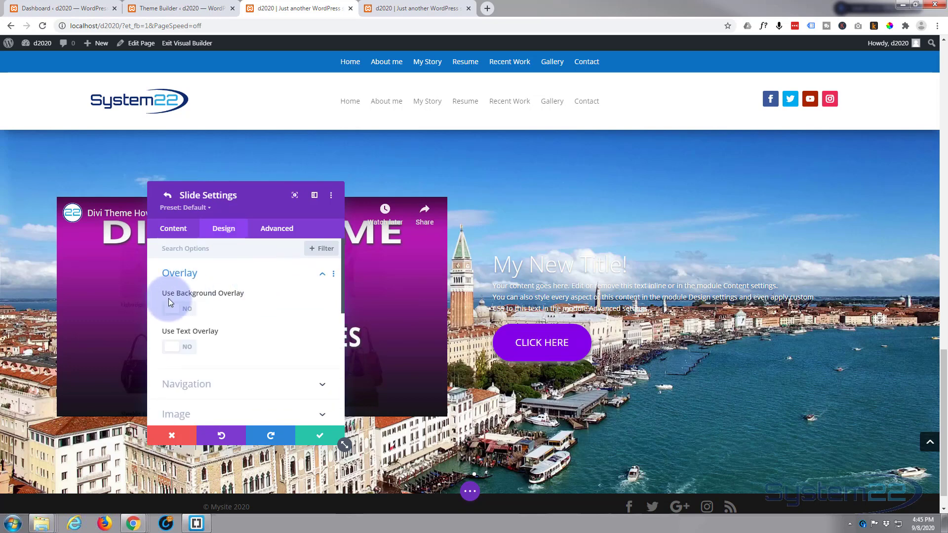
{"action": "left_click", "coordinate": [192, 311]}
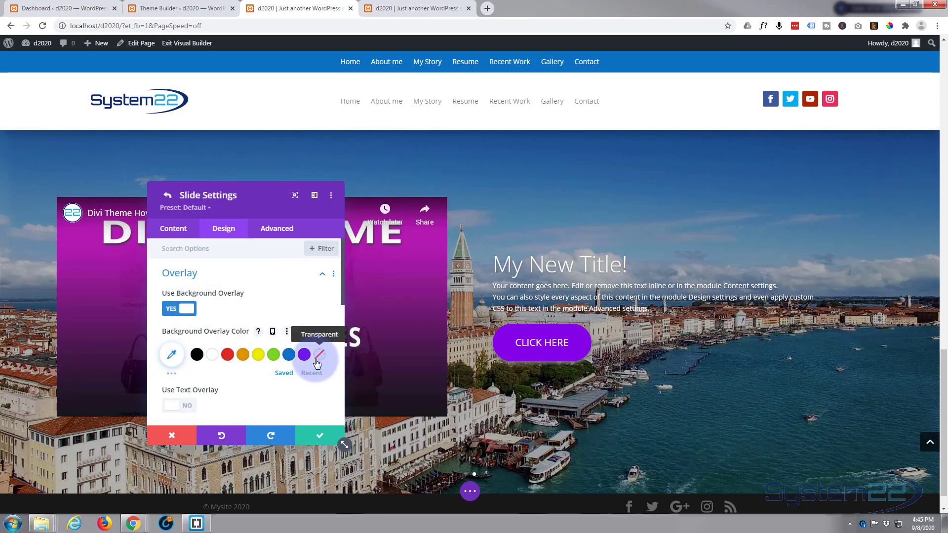
{"action": "left_click", "coordinate": [198, 359]}
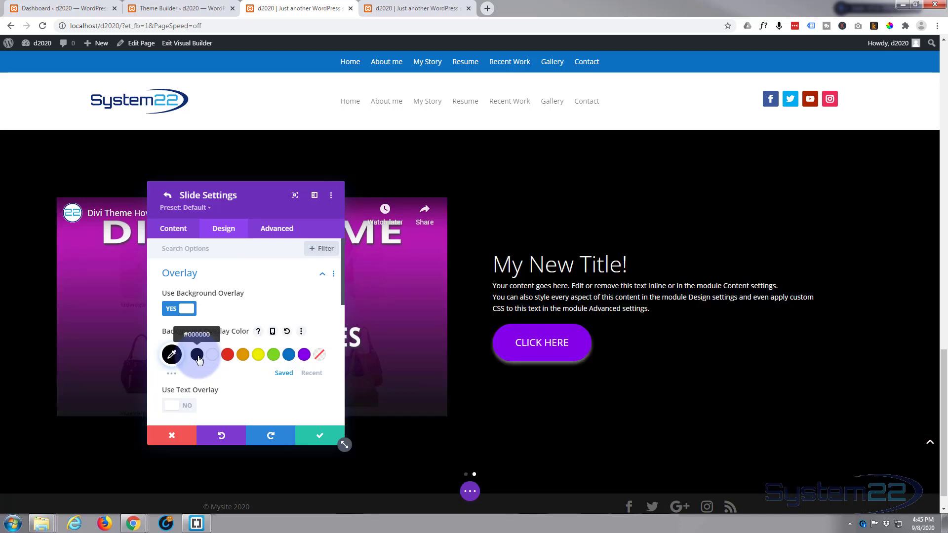
{"action": "left_click", "coordinate": [172, 355]}
{"action": "scroll", "coordinate": [223, 353], "scroll_direction": "down", "scroll_amount": 1}
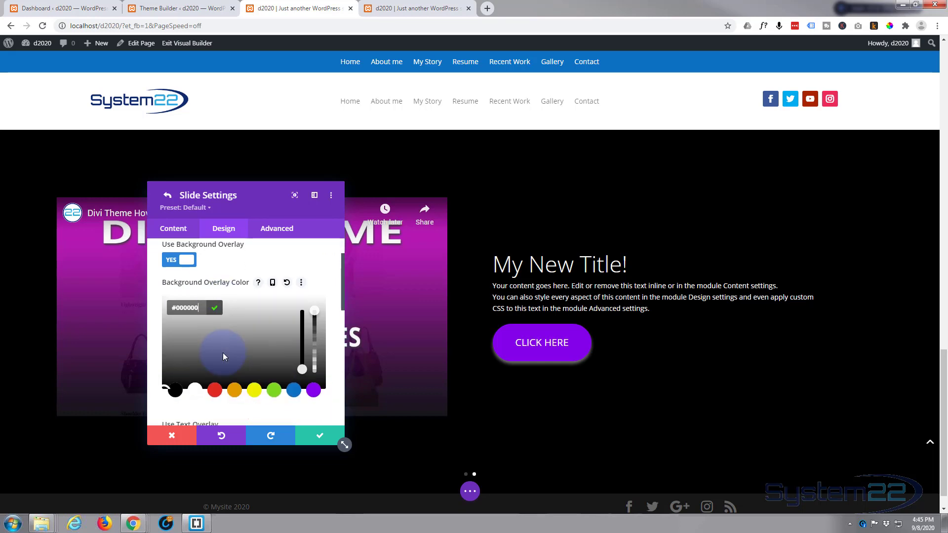
{"action": "left_click_drag", "start_coordinate": [315, 320], "coordinate": [316, 352]}
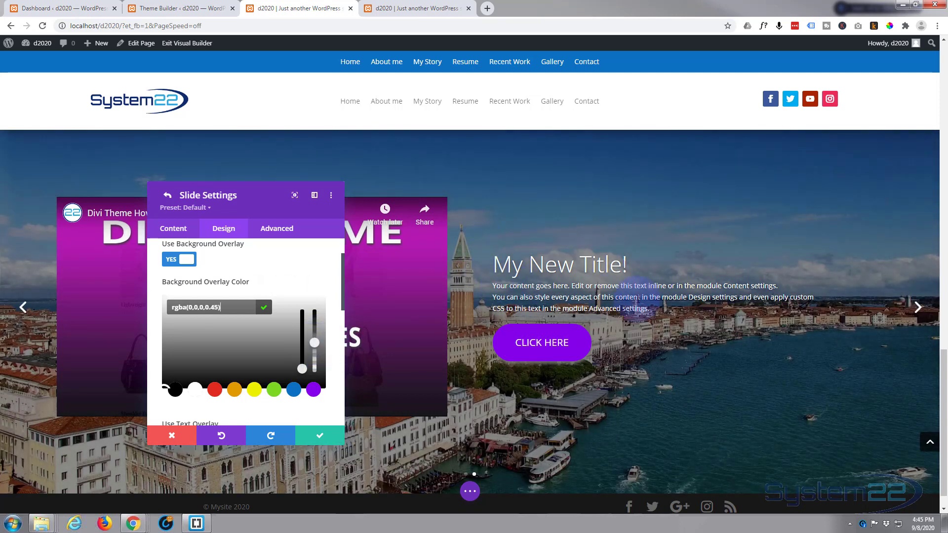
{"action": "left_click_drag", "start_coordinate": [316, 342], "coordinate": [315, 339]}
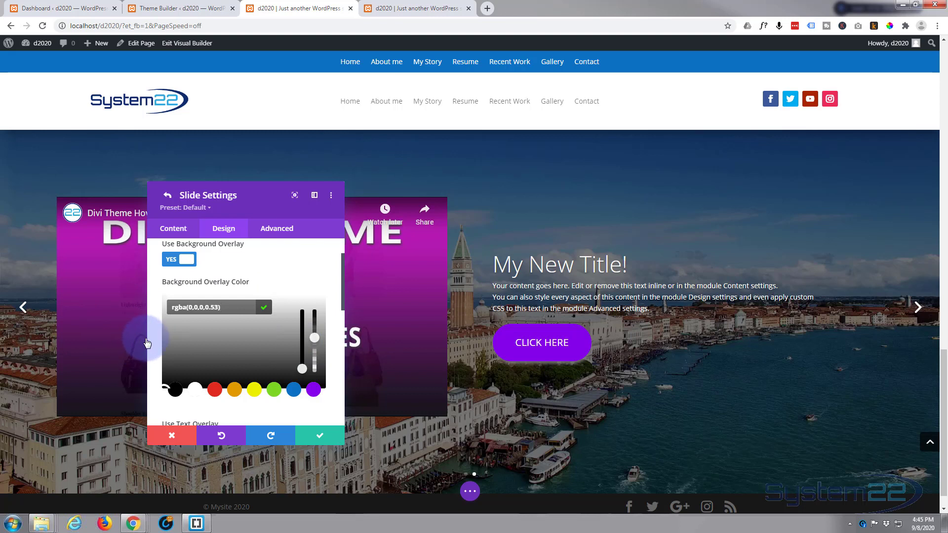
{"action": "scroll", "coordinate": [153, 345], "scroll_direction": "down", "scroll_amount": 5}
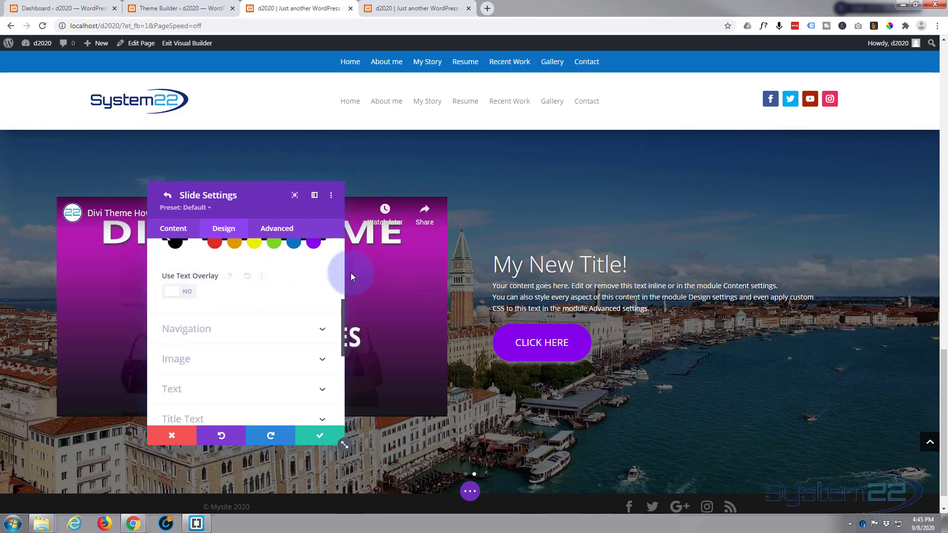
{"action": "scroll", "coordinate": [213, 328], "scroll_direction": "up", "scroll_amount": 5}
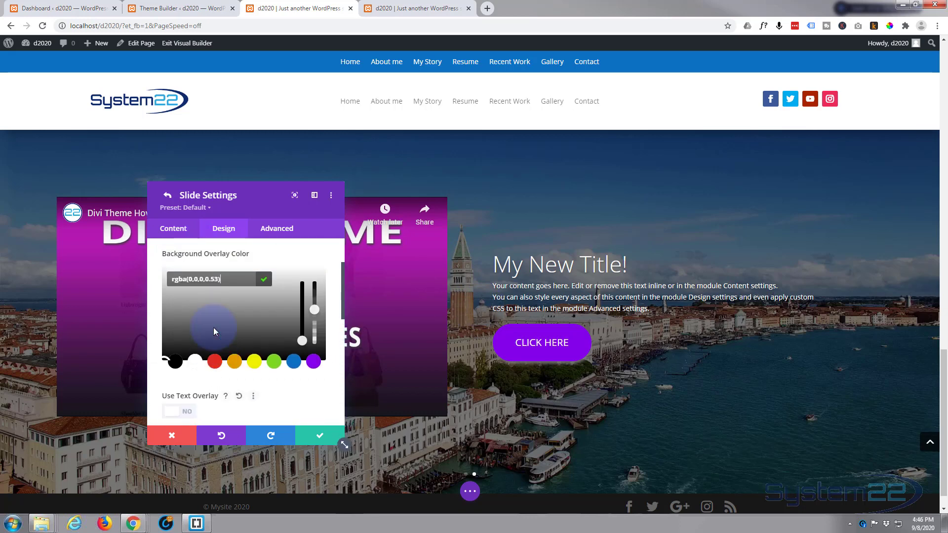
Switch off the background overlay and enable a black text overlay at rgba(0,0,0,0.62)
{"action": "left_click", "coordinate": [187, 260]}
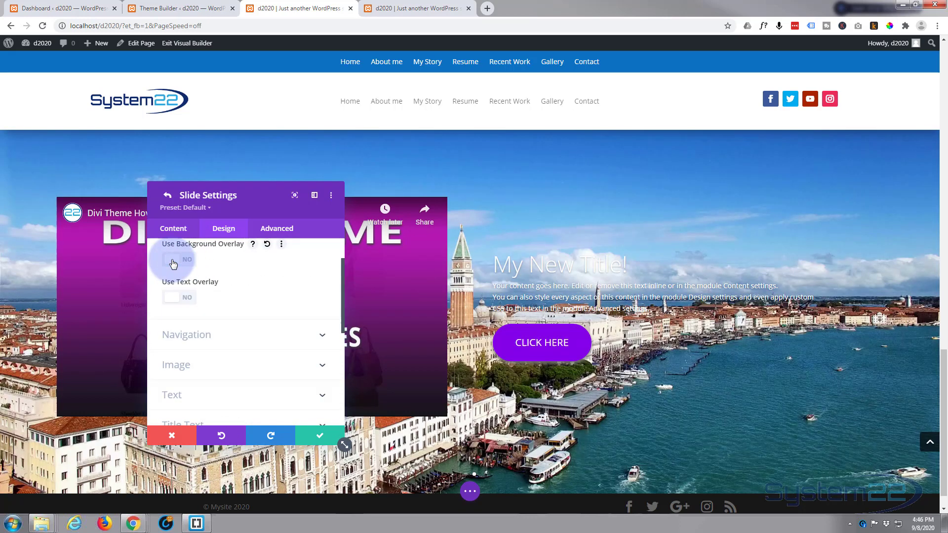
{"action": "left_click", "coordinate": [179, 298]}
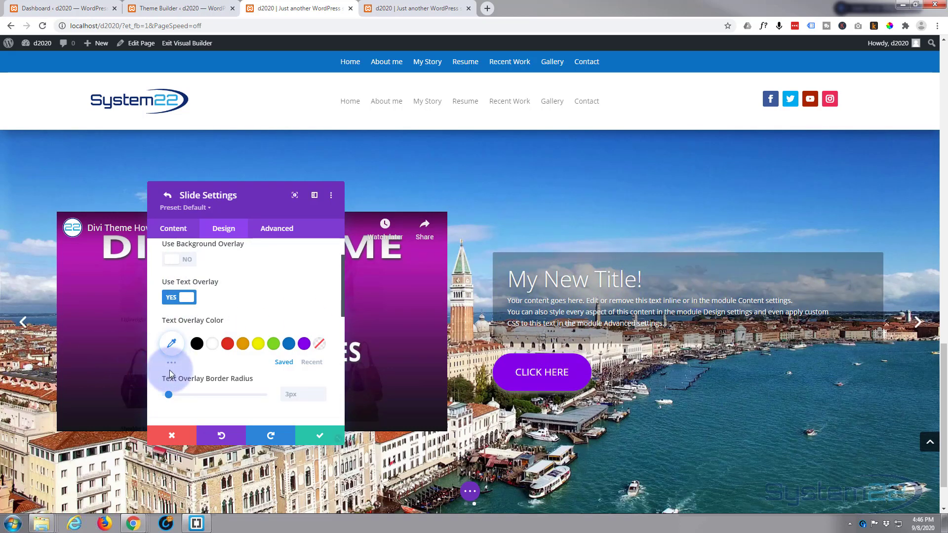
{"action": "left_click", "coordinate": [171, 344]}
{"action": "scroll", "coordinate": [212, 385], "scroll_direction": "down", "scroll_amount": 1}
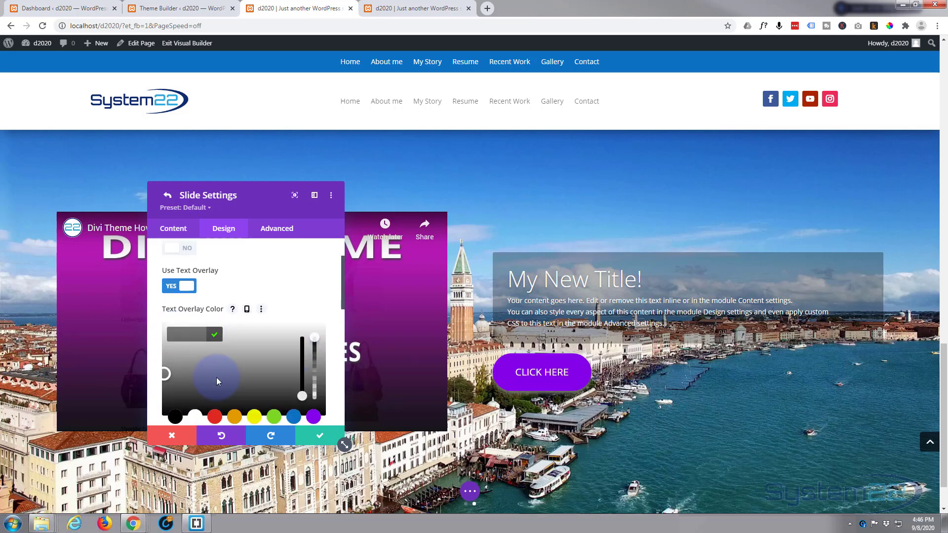
{"action": "left_click", "coordinate": [178, 381]}
{"action": "left_click_drag", "start_coordinate": [315, 299], "coordinate": [316, 334]}
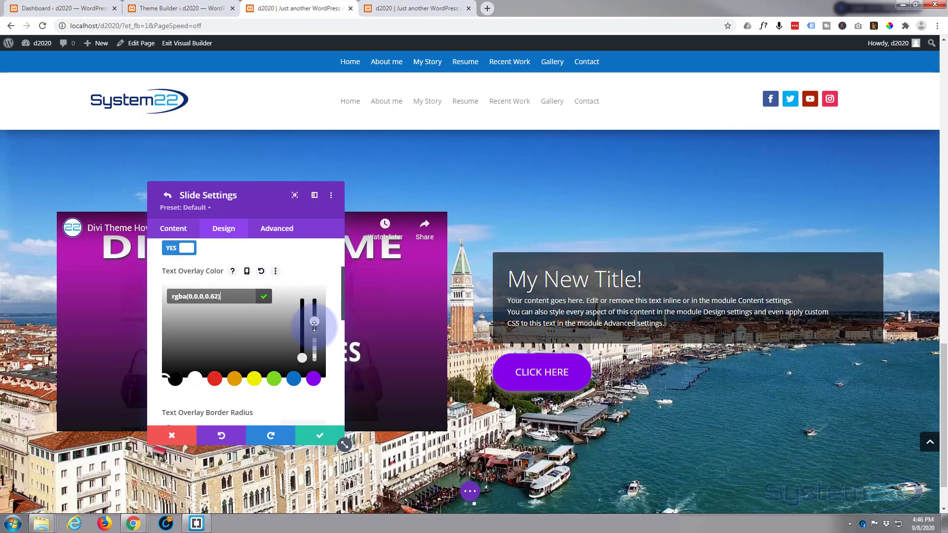
{"action": "scroll", "coordinate": [228, 324], "scroll_direction": "up", "scroll_amount": 3}
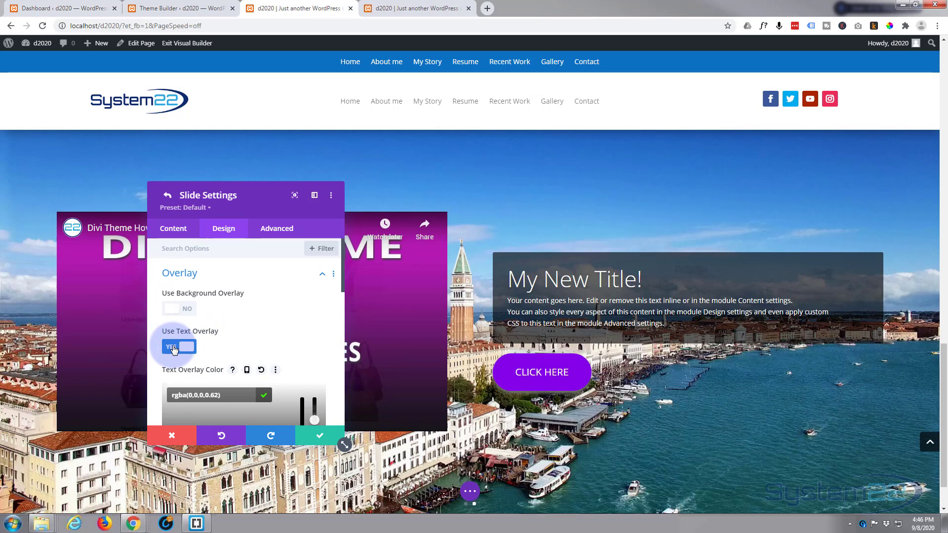
Replace the text overlay with a blue background overlay at rgba(12,113,195,0.5)
{"action": "left_click", "coordinate": [179, 346]}
{"action": "left_click", "coordinate": [179, 310]}
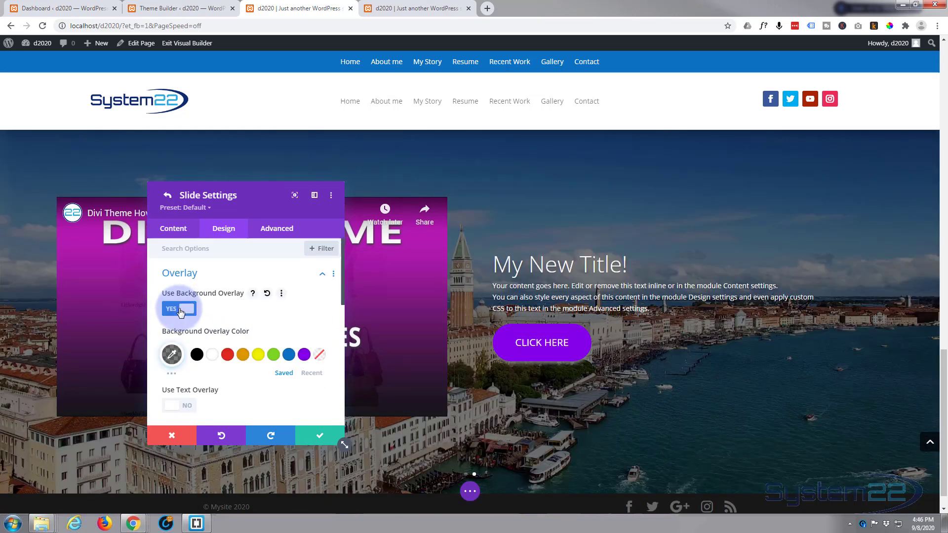
{"action": "left_click", "coordinate": [289, 354]}
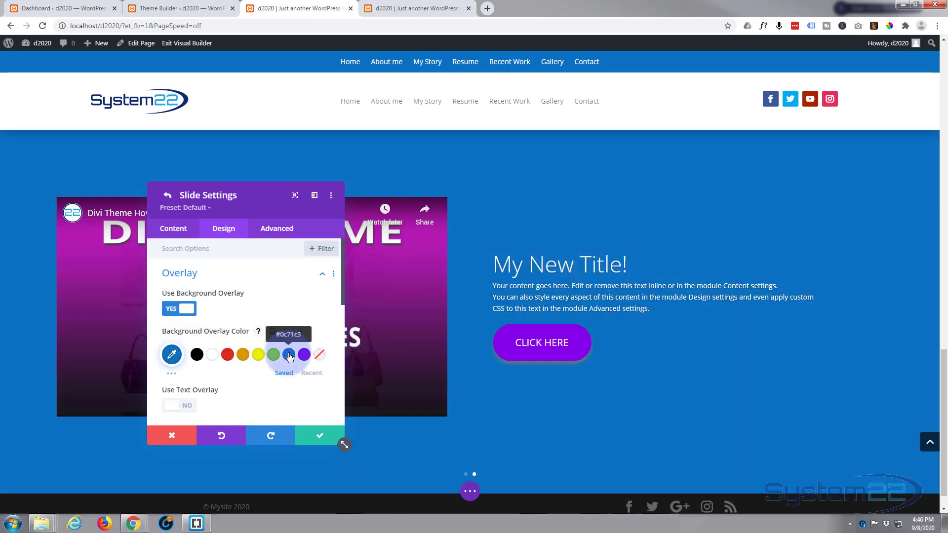
{"action": "left_click", "coordinate": [172, 355]}
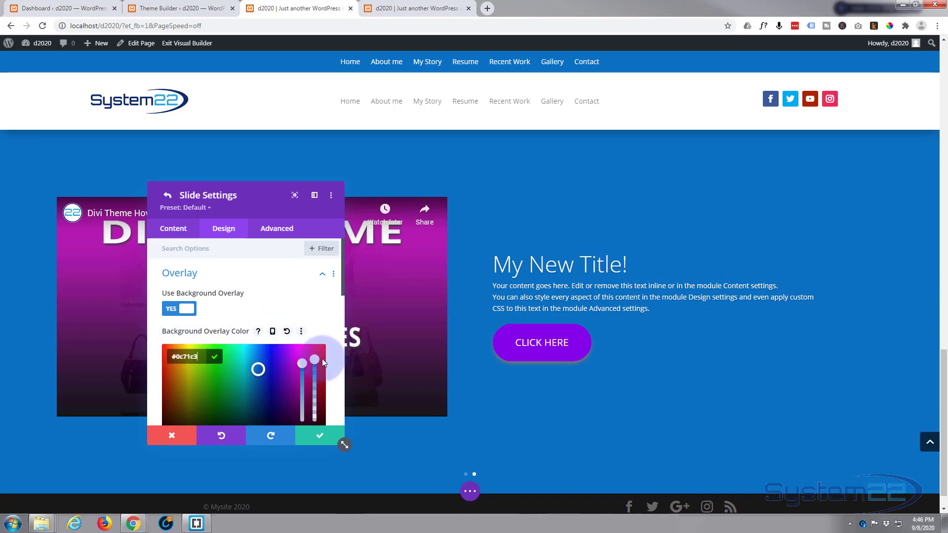
{"action": "scroll", "coordinate": [291, 336], "scroll_direction": "down", "scroll_amount": 2}
{"action": "left_click", "coordinate": [316, 283]}
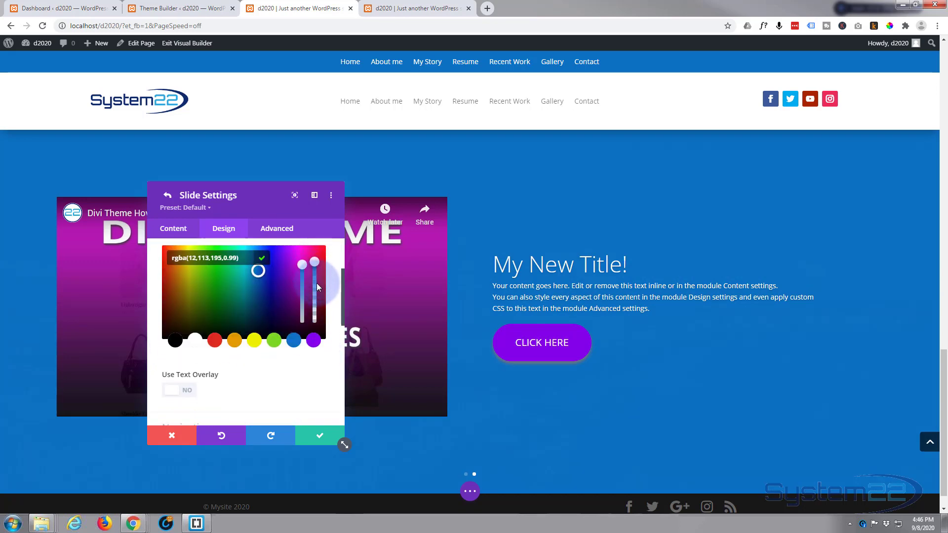
{"action": "left_click_drag", "start_coordinate": [316, 283], "coordinate": [317, 296]}
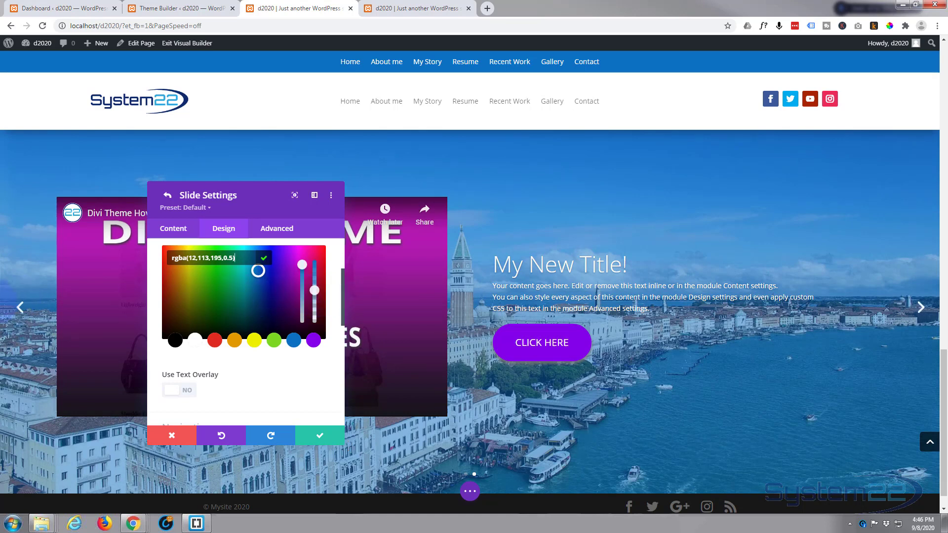
{"action": "scroll", "coordinate": [232, 378], "scroll_direction": "down", "scroll_amount": 2}
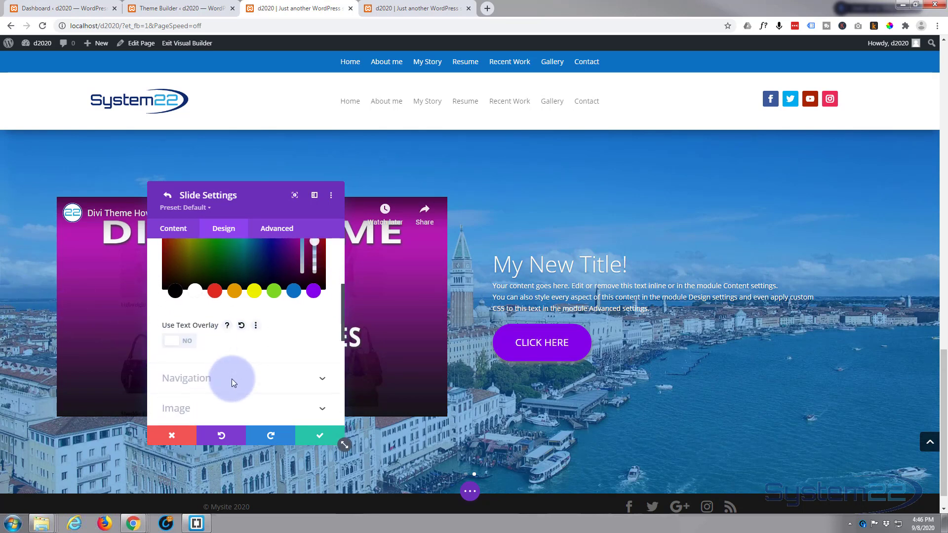
{"action": "scroll", "coordinate": [234, 378], "scroll_direction": "down", "scroll_amount": 1}
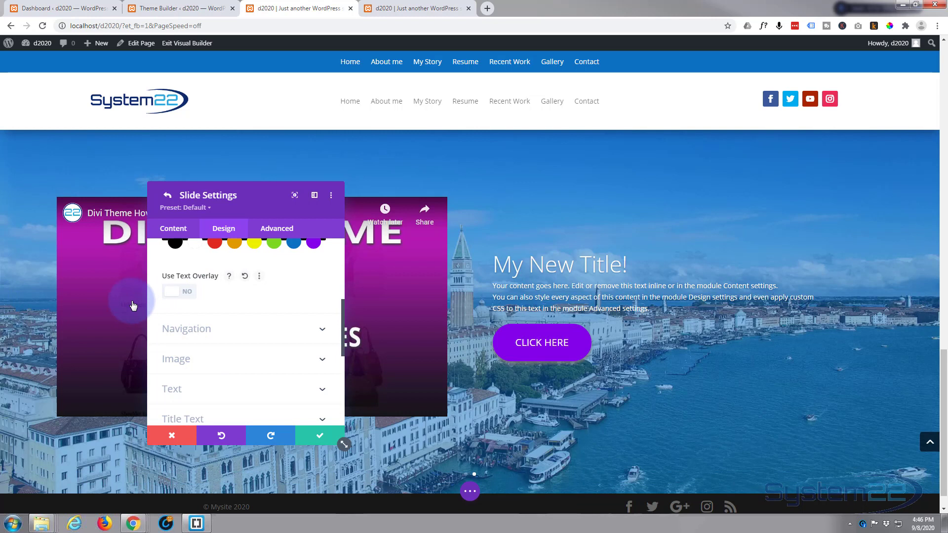
Round the slide image corners to 25px, setting the top-left corner to 0
{"action": "scroll", "coordinate": [259, 343], "scroll_direction": "down", "scroll_amount": 2}
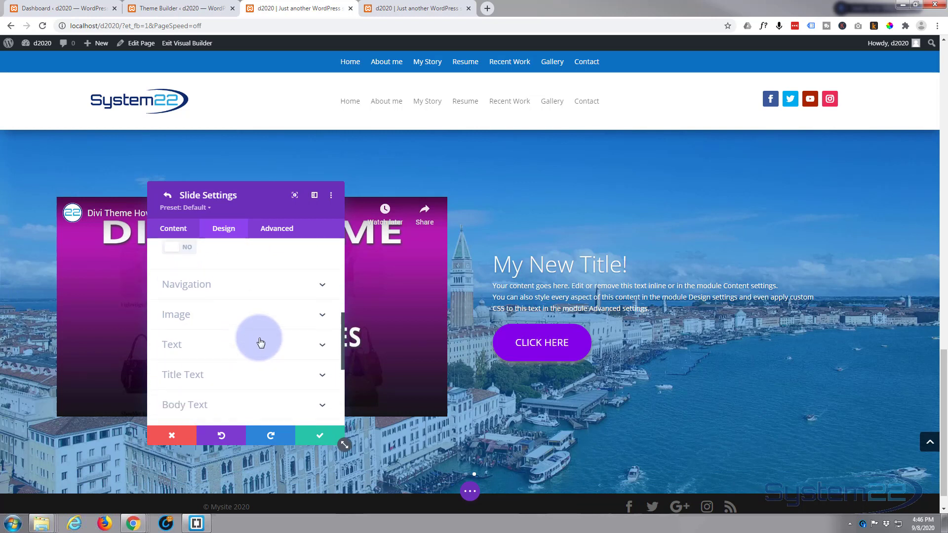
{"action": "left_click", "coordinate": [264, 290]}
{"action": "mouse_move", "coordinate": [917, 315]}
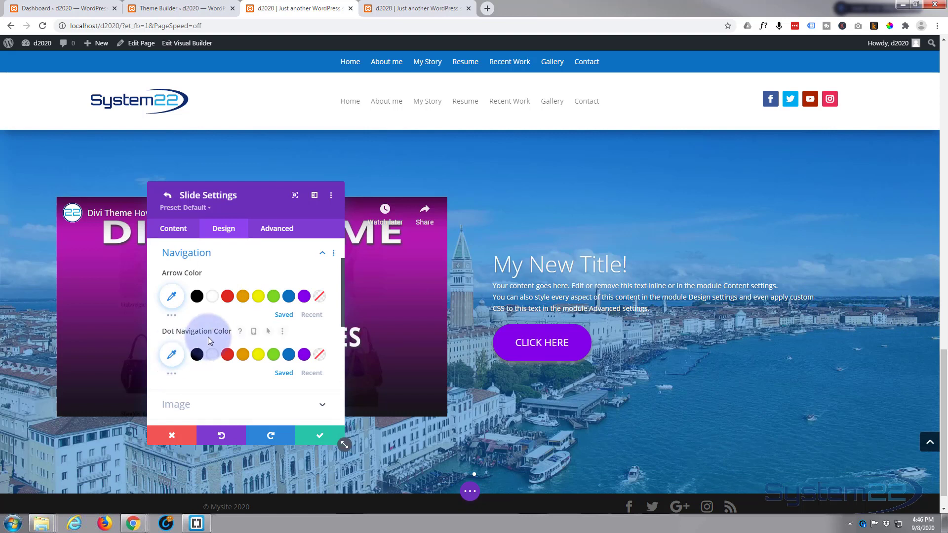
{"action": "scroll", "coordinate": [208, 338], "scroll_direction": "down", "scroll_amount": 1}
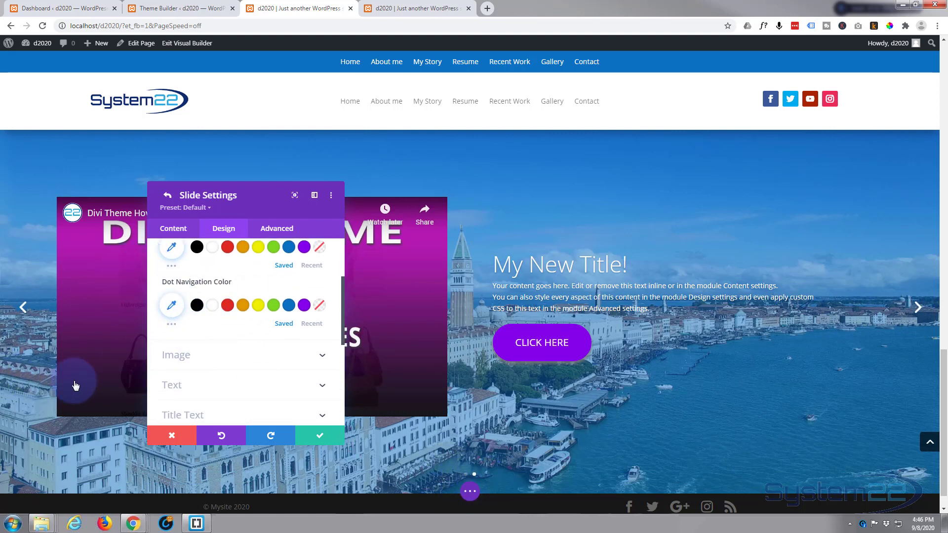
{"action": "scroll", "coordinate": [75, 383], "scroll_direction": "down", "scroll_amount": 1}
{"action": "left_click", "coordinate": [200, 364]}
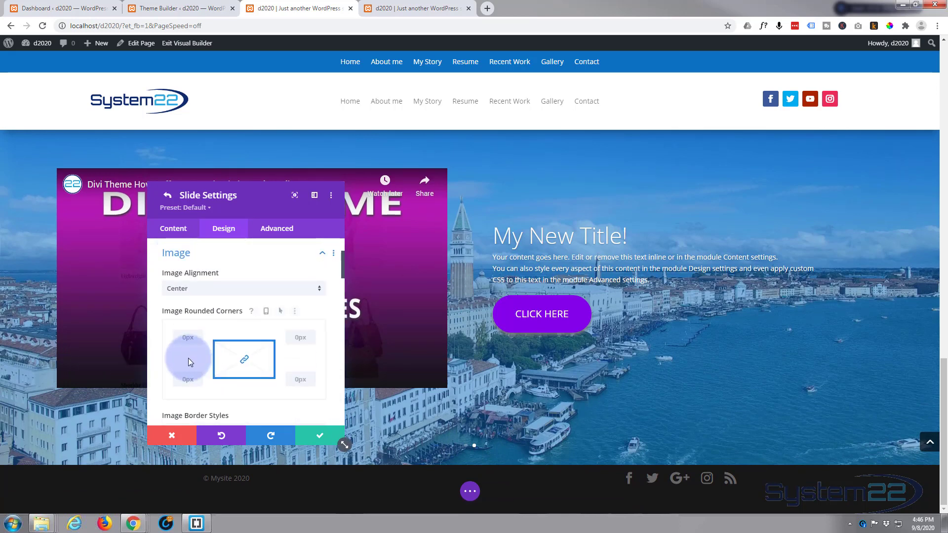
{"action": "scroll", "coordinate": [219, 352], "scroll_direction": "down", "scroll_amount": 1}
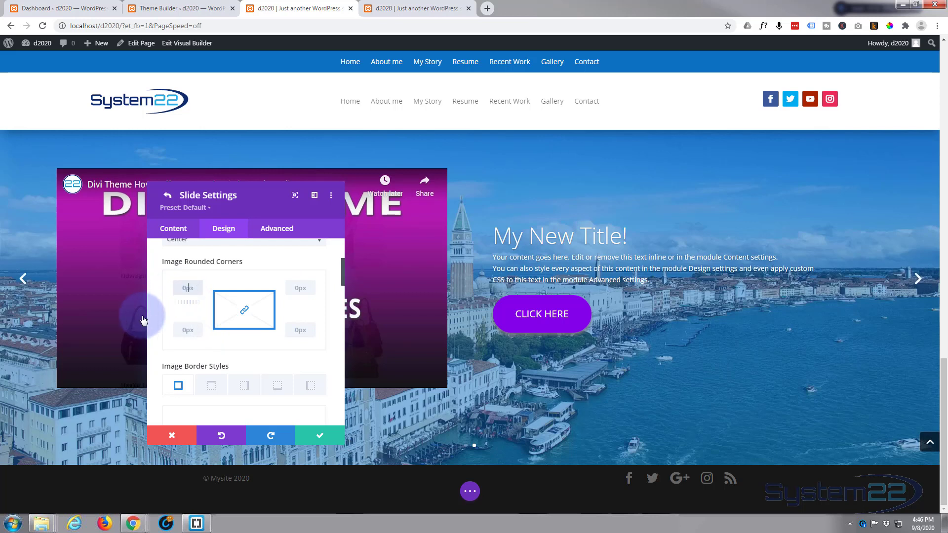
{"action": "left_click_drag", "start_coordinate": [143, 321], "coordinate": [165, 335]}
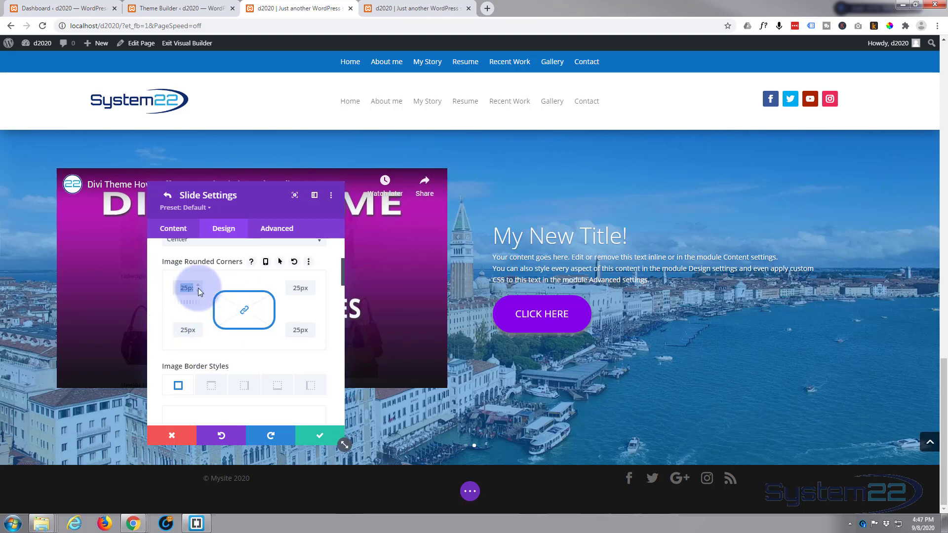
{"action": "type", "text": "0"}
Try a box shadow preset on the slide image, then set it back to none
{"action": "scroll", "coordinate": [212, 337], "scroll_direction": "down", "scroll_amount": 2}
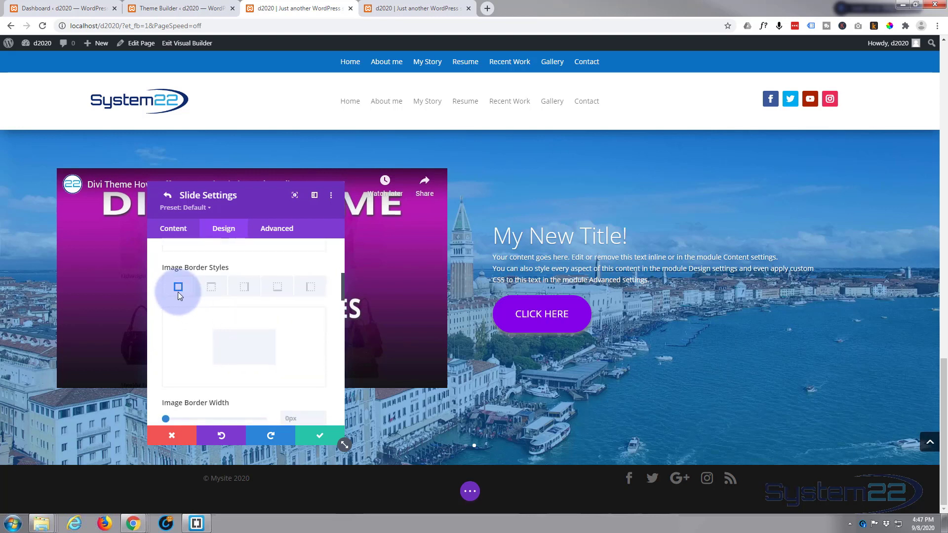
{"action": "scroll", "coordinate": [205, 351], "scroll_direction": "down", "scroll_amount": 2}
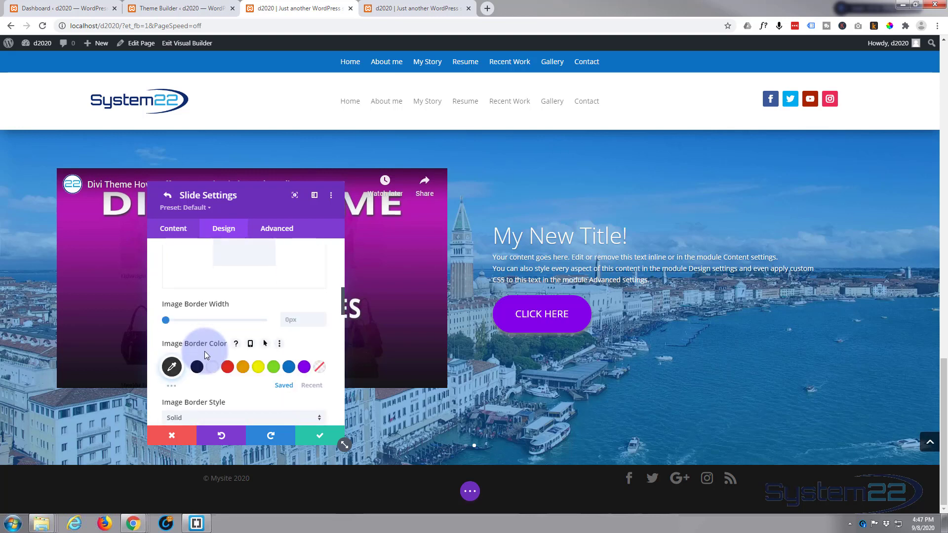
{"action": "scroll", "coordinate": [204, 351], "scroll_direction": "down", "scroll_amount": 3}
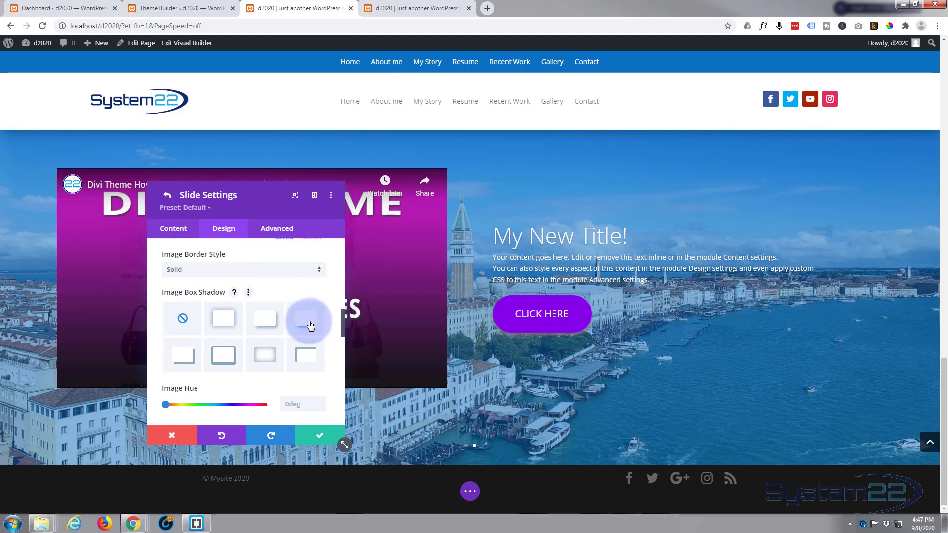
{"action": "left_click", "coordinate": [310, 326]}
{"action": "left_click", "coordinate": [182, 319]}
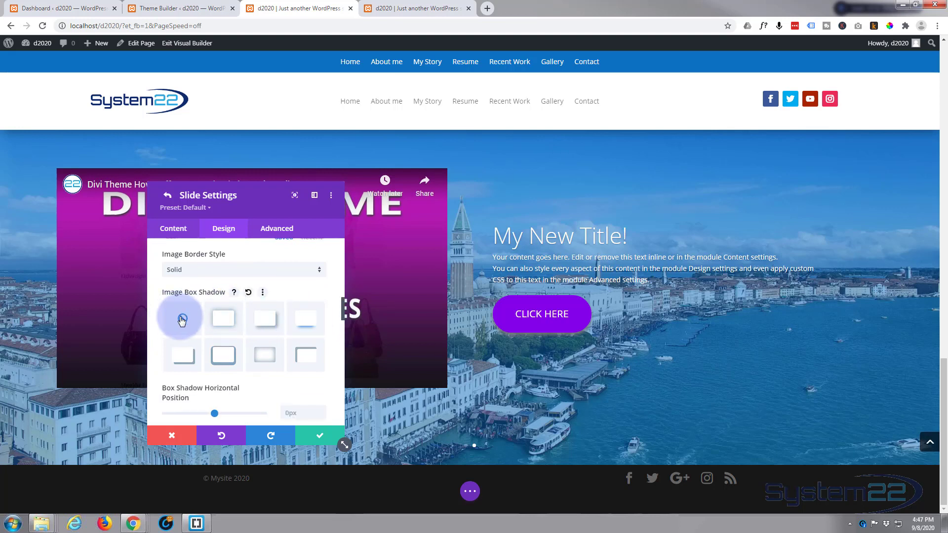
{"action": "scroll", "coordinate": [195, 331], "scroll_direction": "down", "scroll_amount": 6}
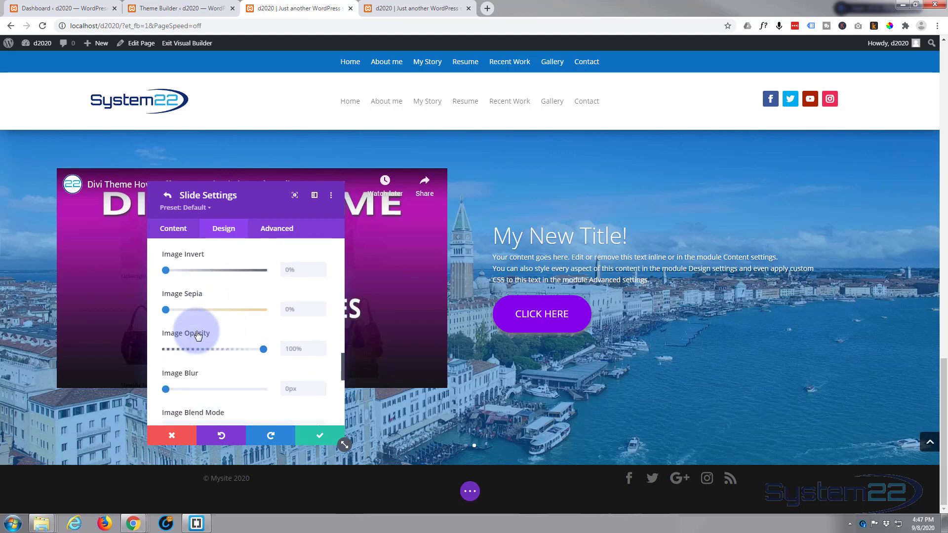
{"action": "scroll", "coordinate": [197, 328], "scroll_direction": "down", "scroll_amount": 2}
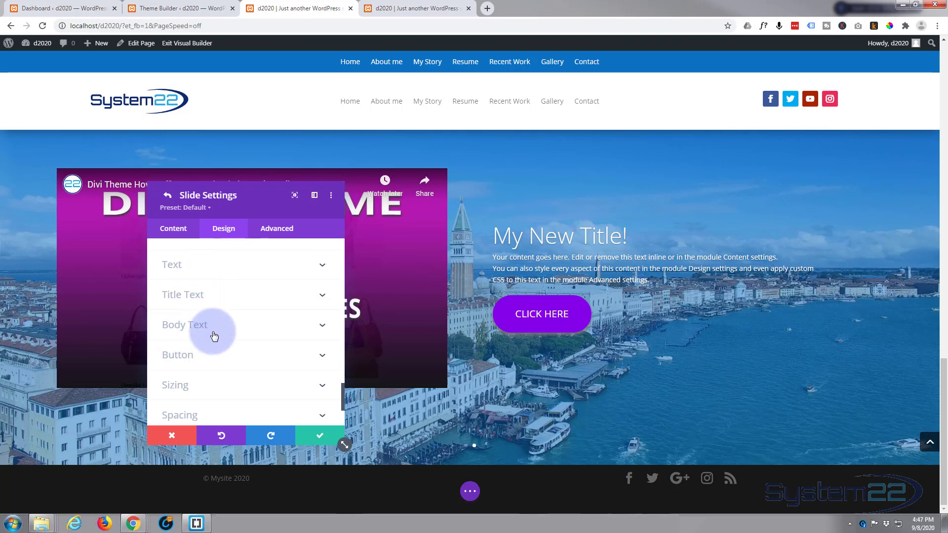
Set the slide title font to Abhaya Libre with Bold weight
{"action": "left_click", "coordinate": [230, 302]}
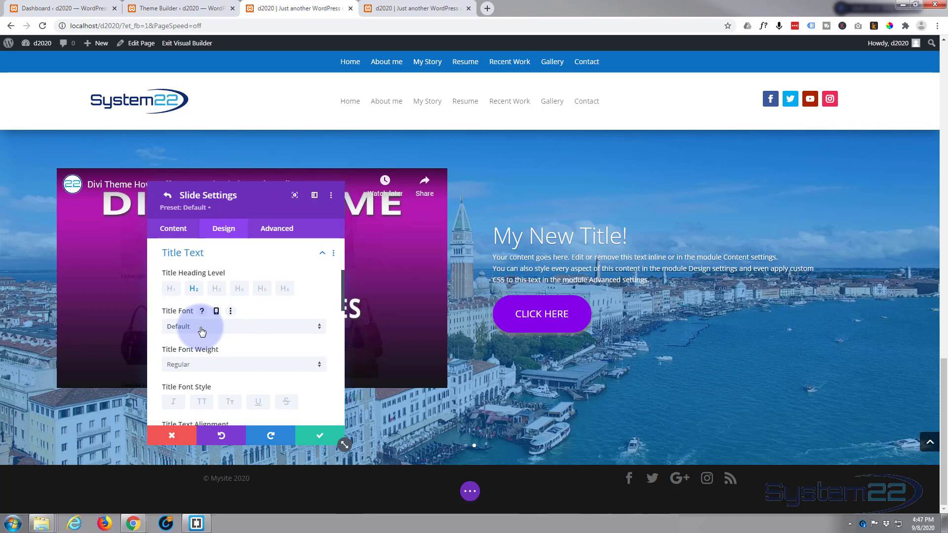
{"action": "left_click", "coordinate": [202, 328]}
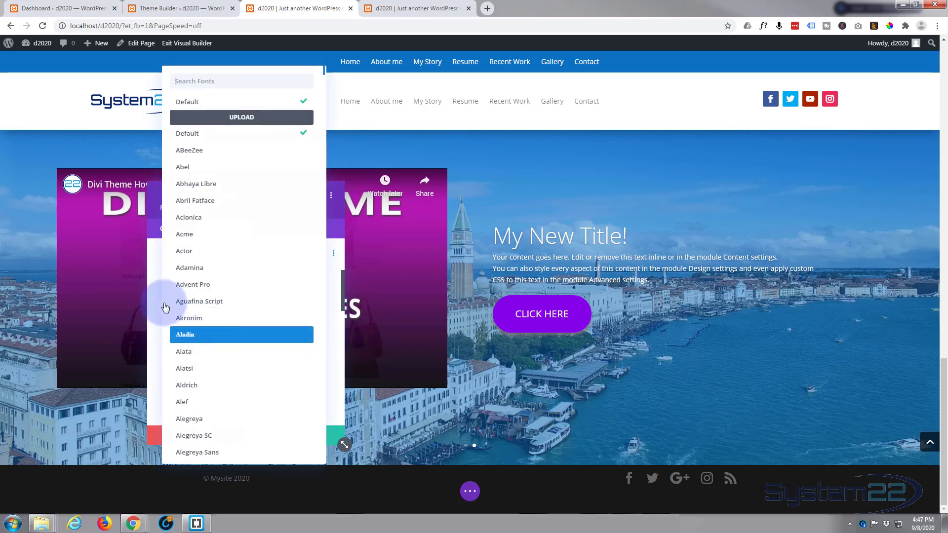
{"action": "left_click", "coordinate": [206, 185]}
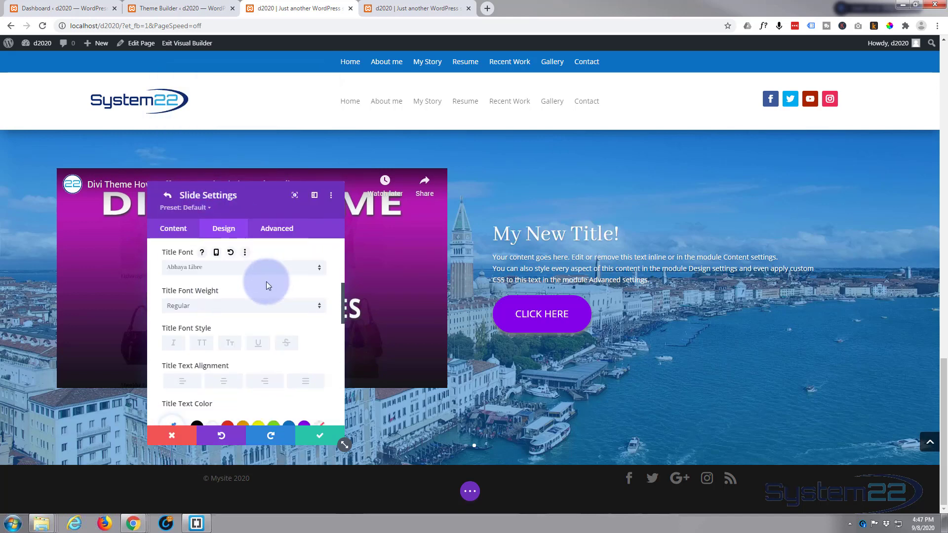
{"action": "scroll", "coordinate": [267, 285], "scroll_direction": "down", "scroll_amount": 2}
{"action": "scroll", "coordinate": [264, 286], "scroll_direction": "up", "scroll_amount": 1}
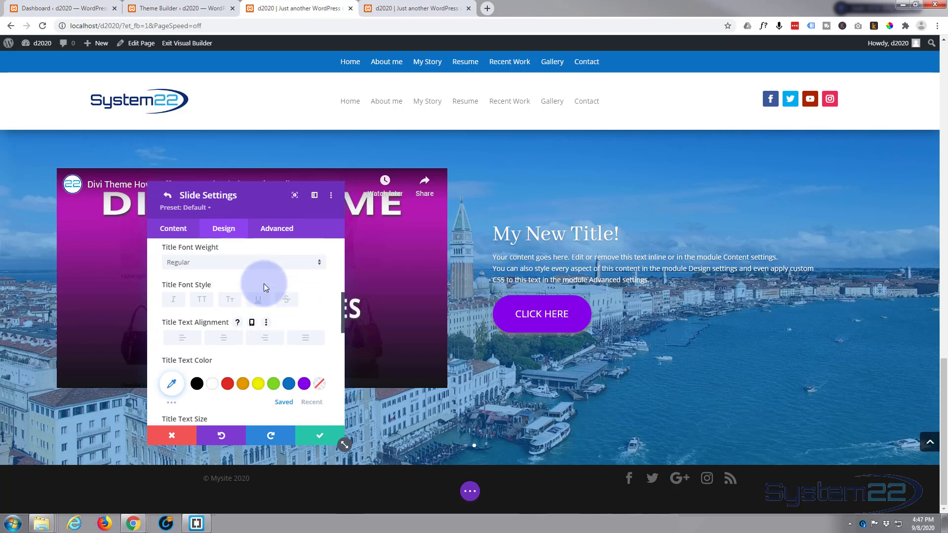
{"action": "left_click", "coordinate": [242, 272]}
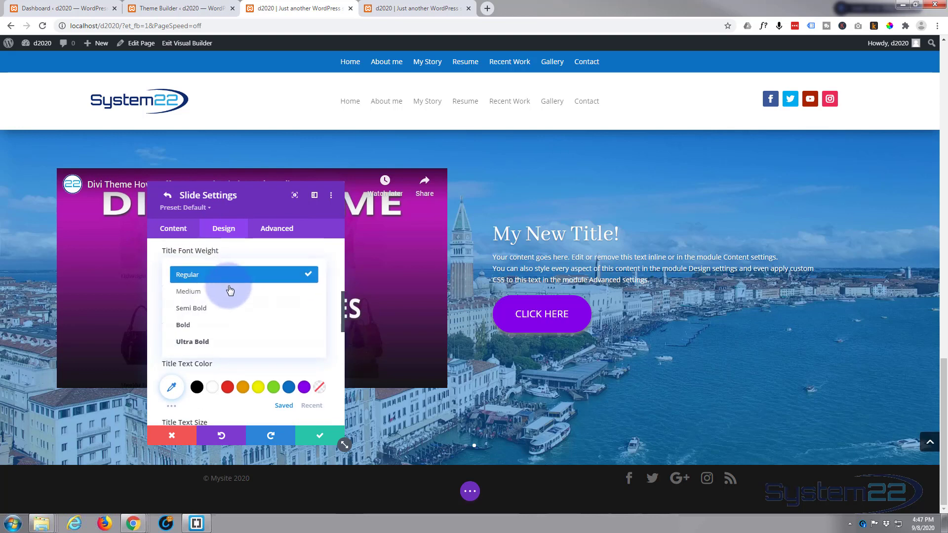
{"action": "left_click", "coordinate": [211, 325]}
Enlarge the title text to 66px and apply the second text shadow preset
{"action": "scroll", "coordinate": [254, 346], "scroll_direction": "down", "scroll_amount": 1}
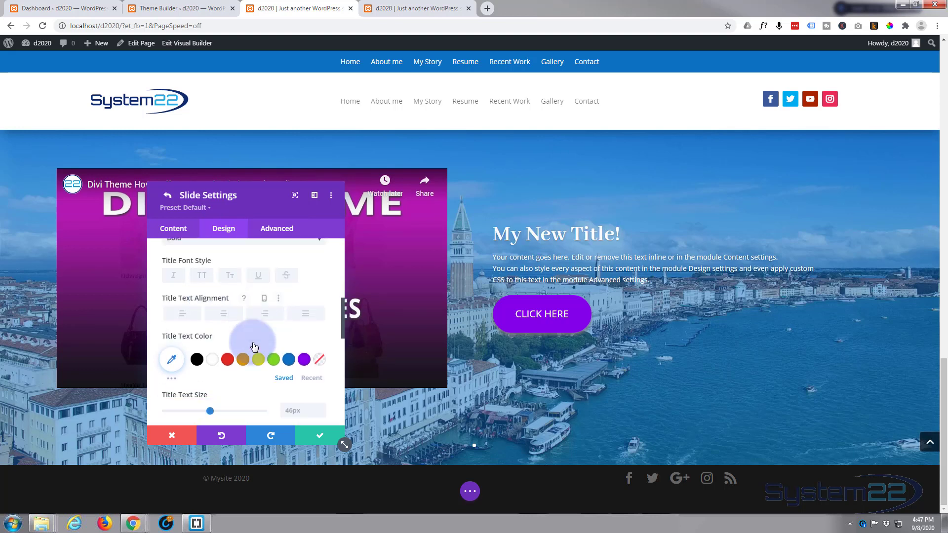
{"action": "scroll", "coordinate": [242, 361], "scroll_direction": "down", "scroll_amount": 1}
{"action": "left_click_drag", "start_coordinate": [211, 391], "coordinate": [229, 380]}
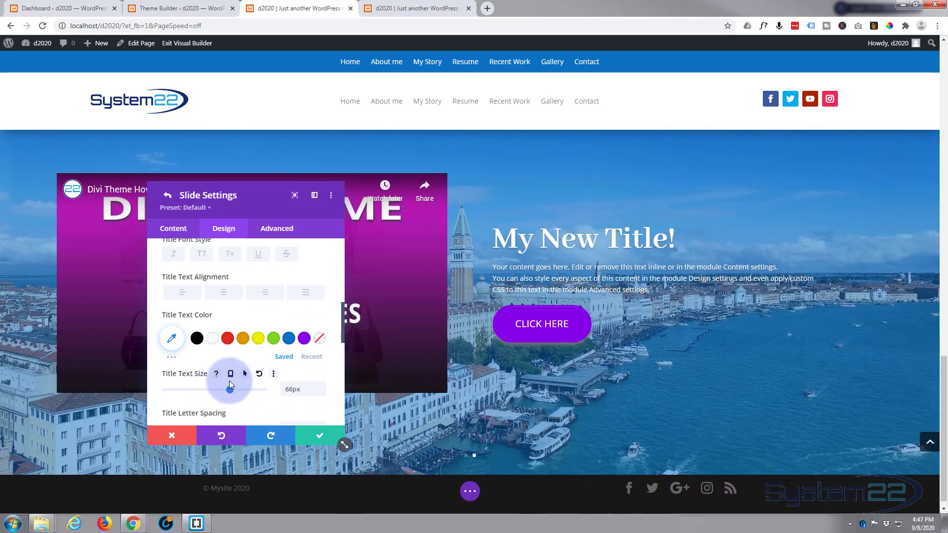
{"action": "scroll", "coordinate": [229, 381], "scroll_direction": "down", "scroll_amount": 3}
{"action": "scroll", "coordinate": [229, 381], "scroll_direction": "down", "scroll_amount": 3}
{"action": "left_click", "coordinate": [239, 278]}
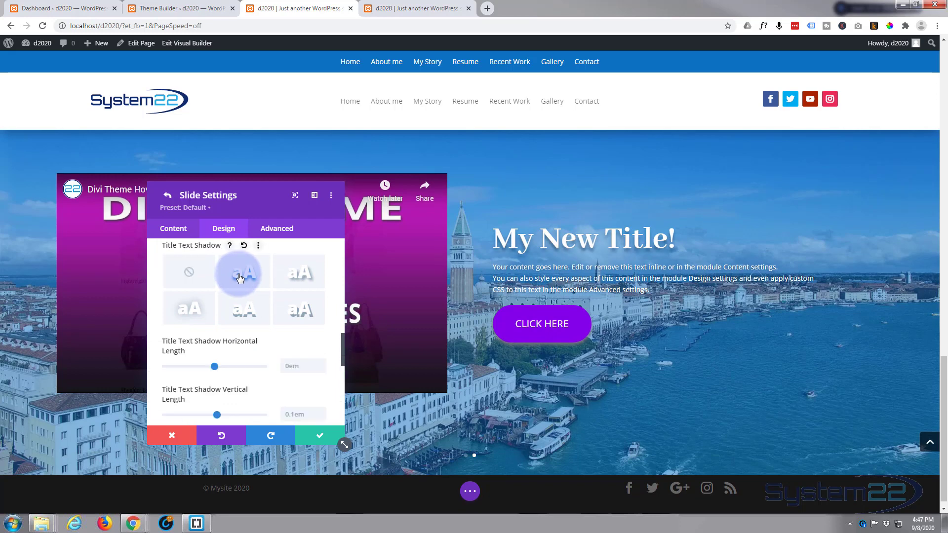
{"action": "scroll", "coordinate": [251, 350], "scroll_direction": "down", "scroll_amount": 2}
{"action": "scroll", "coordinate": [250, 350], "scroll_direction": "down", "scroll_amount": 3}
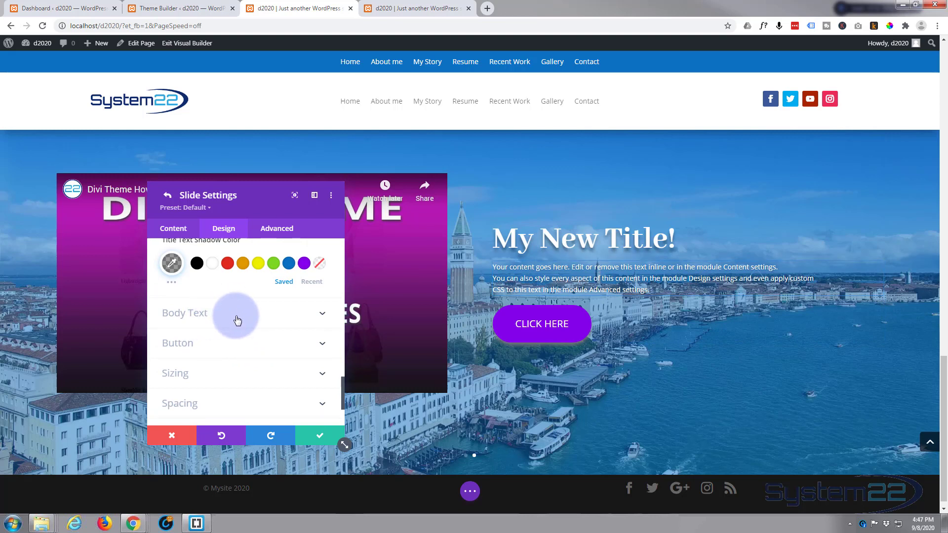
Enable custom button styles for the slide and apply a Button Box Shadow preset
{"action": "left_click", "coordinate": [203, 344]}
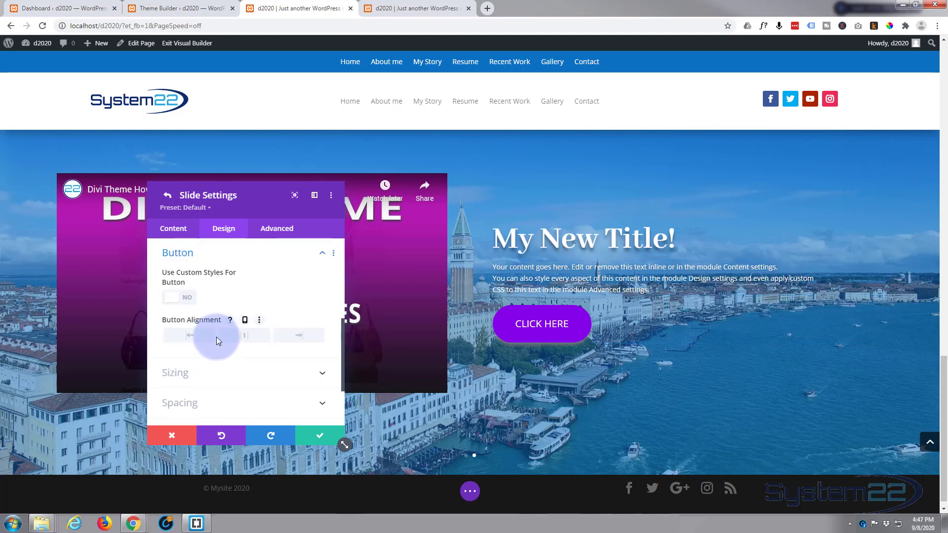
{"action": "left_click", "coordinate": [188, 298]}
{"action": "scroll", "coordinate": [254, 330], "scroll_direction": "down", "scroll_amount": 1}
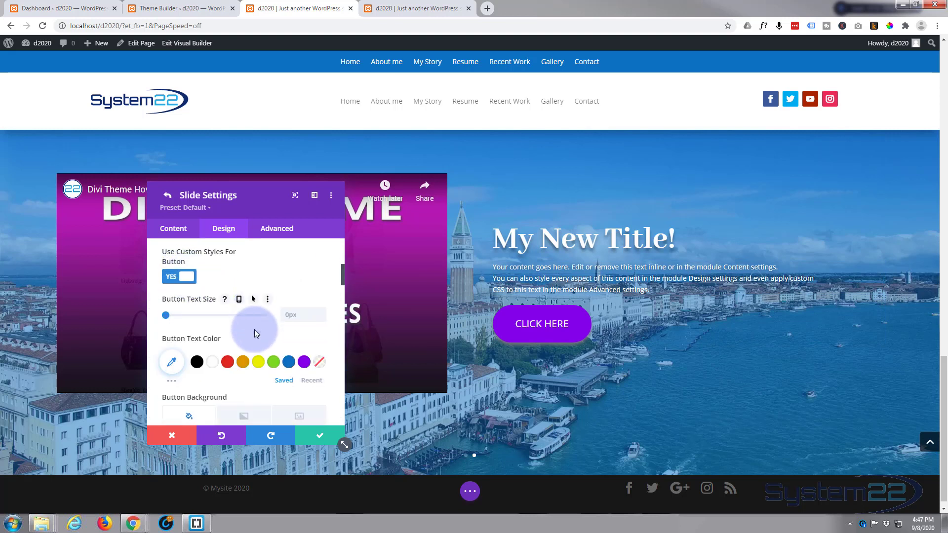
{"action": "scroll", "coordinate": [254, 330], "scroll_direction": "down", "scroll_amount": 5}
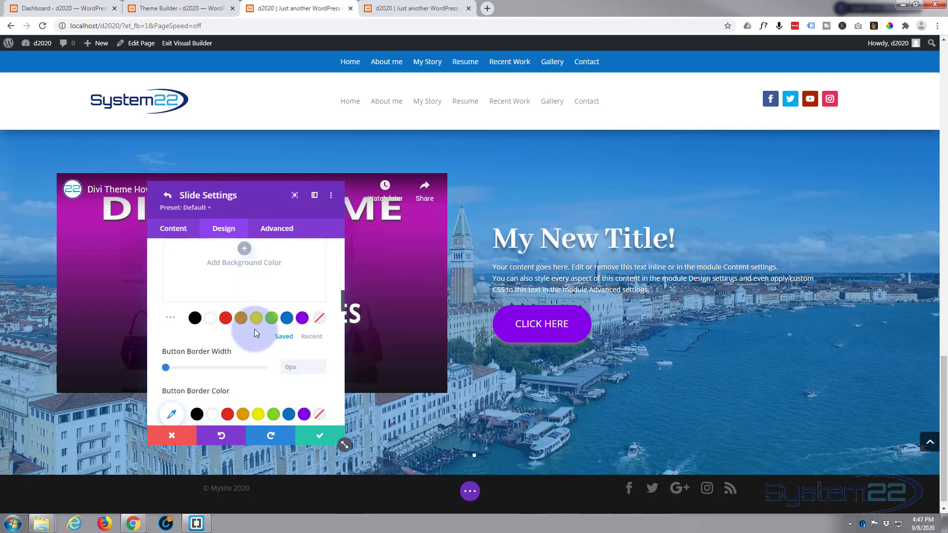
{"action": "scroll", "coordinate": [279, 331], "scroll_direction": "down", "scroll_amount": 1}
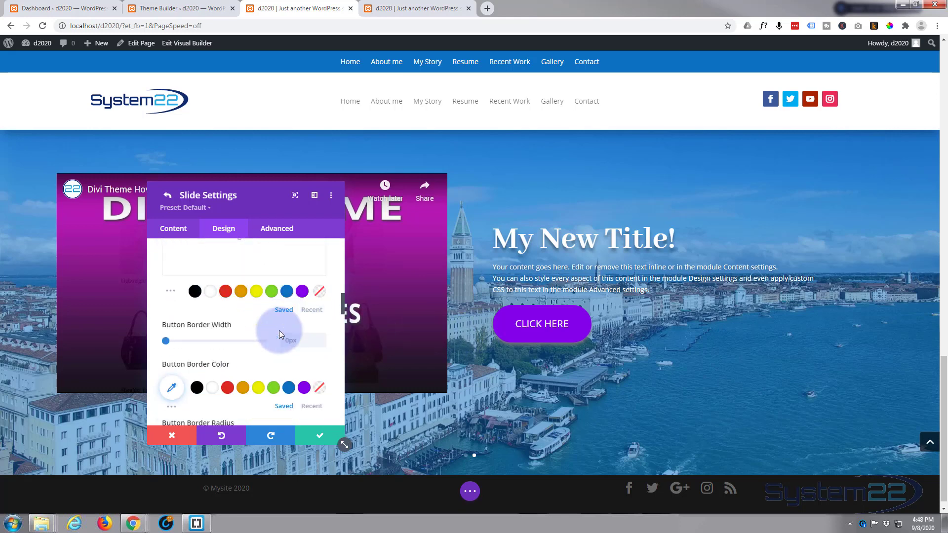
{"action": "scroll", "coordinate": [280, 335], "scroll_direction": "down", "scroll_amount": 8}
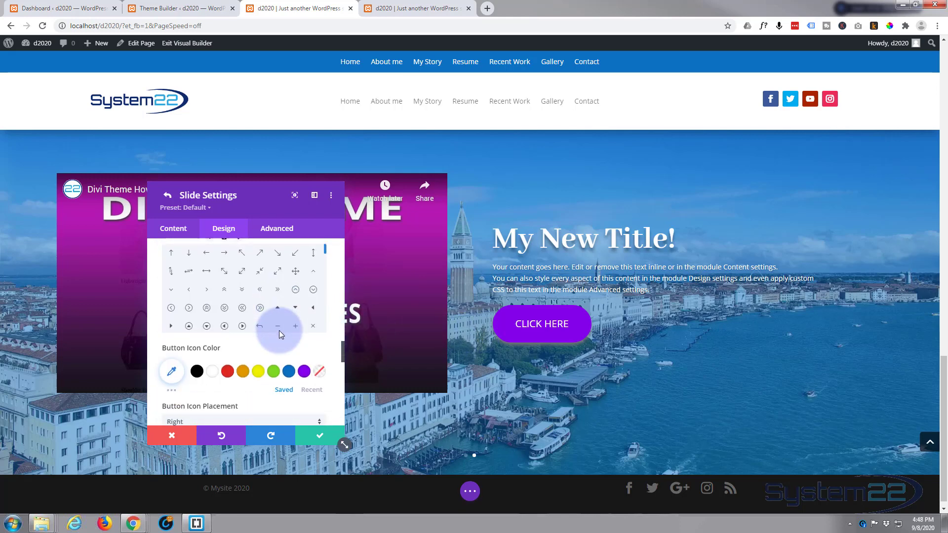
{"action": "scroll", "coordinate": [280, 334], "scroll_direction": "down", "scroll_amount": 5}
{"action": "scroll", "coordinate": [280, 335], "scroll_direction": "down", "scroll_amount": 6}
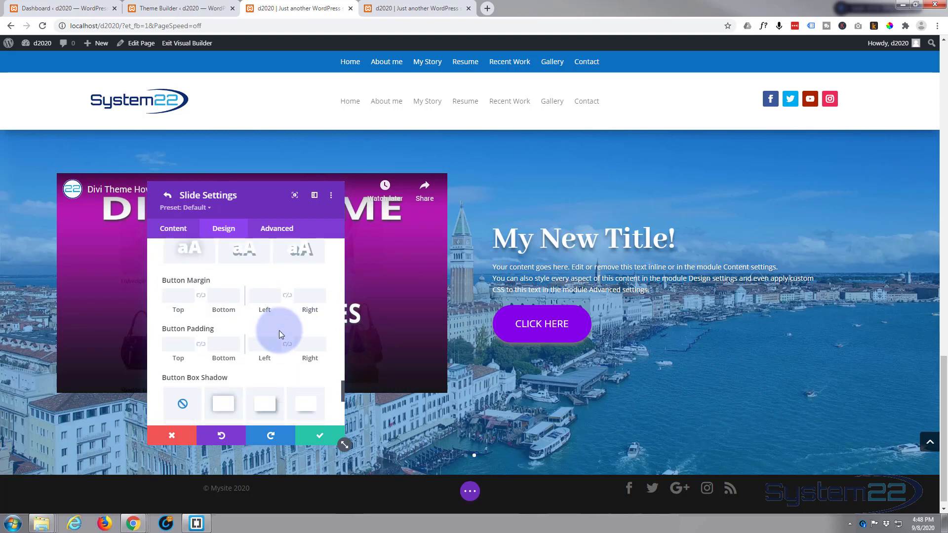
{"action": "left_click", "coordinate": [306, 311]}
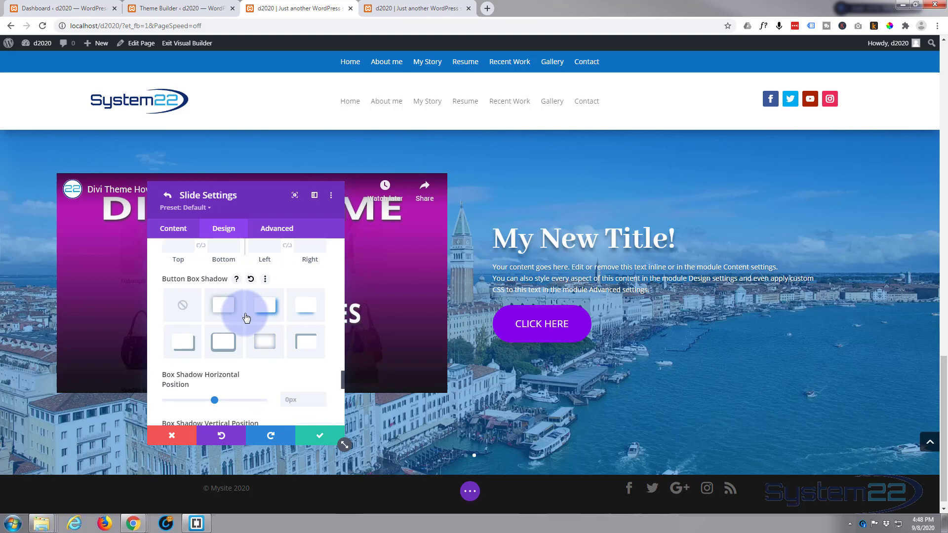
{"action": "scroll", "coordinate": [249, 314], "scroll_direction": "down", "scroll_amount": 1}
{"action": "scroll", "coordinate": [247, 316], "scroll_direction": "down", "scroll_amount": 3}
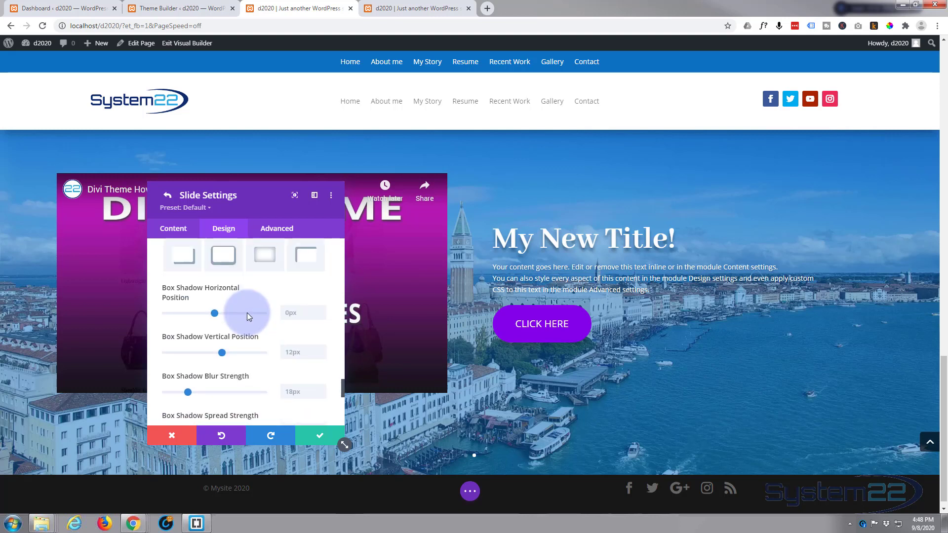
{"action": "scroll", "coordinate": [248, 317], "scroll_direction": "down", "scroll_amount": 2}
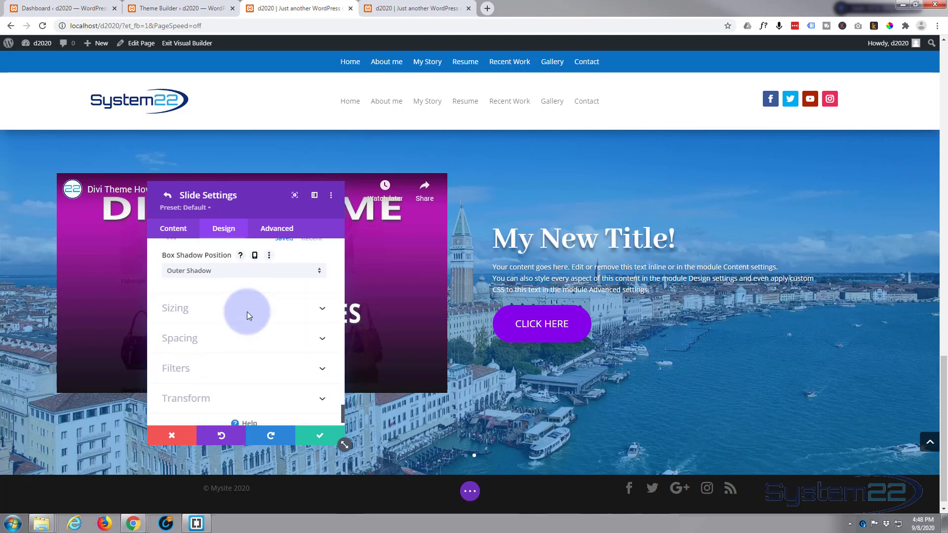
Close the slide settings and confirm the slider's Show Arrows and Show Controls are both Yes
{"action": "left_click", "coordinate": [321, 436]}
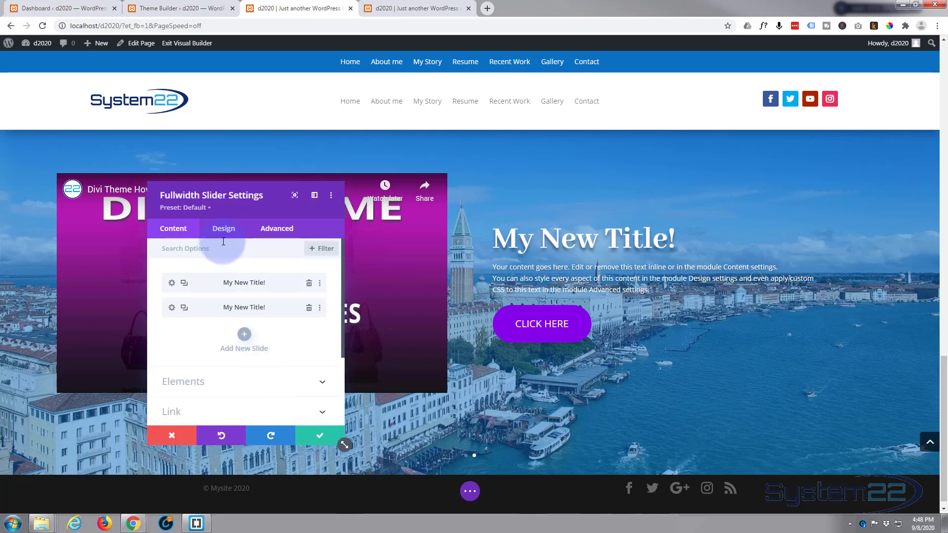
{"action": "left_click_drag", "start_coordinate": [252, 188], "coordinate": [364, 140]}
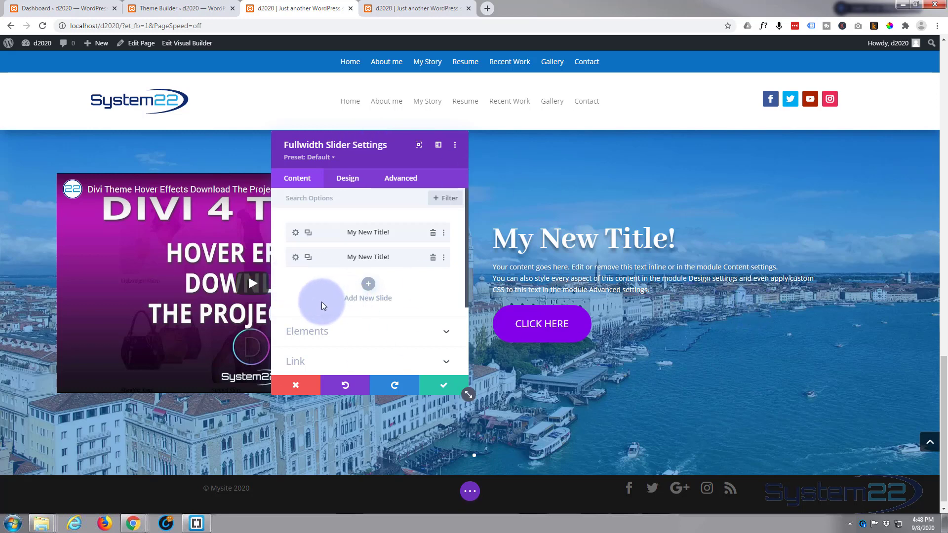
{"action": "scroll", "coordinate": [322, 301], "scroll_direction": "down", "scroll_amount": 1}
{"action": "left_click", "coordinate": [354, 288]}
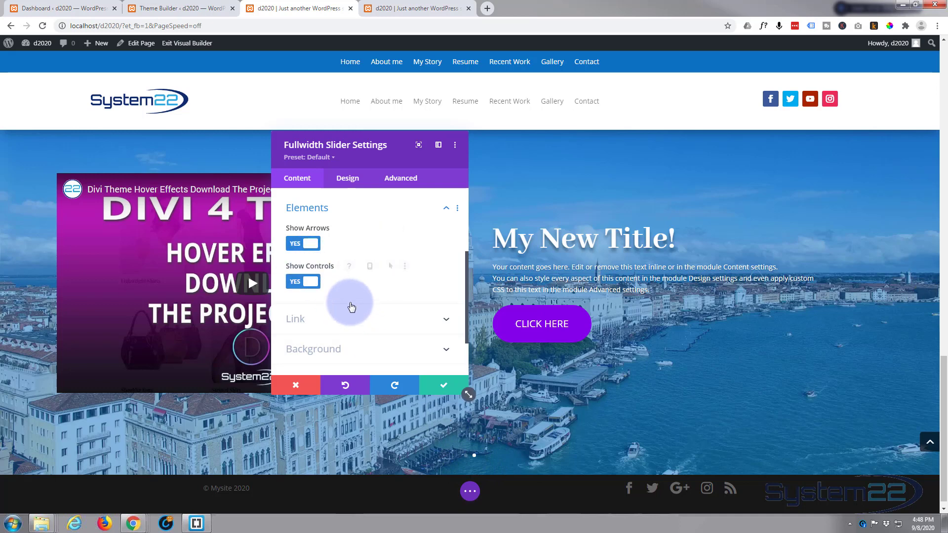
{"action": "scroll", "coordinate": [351, 307], "scroll_direction": "down", "scroll_amount": 2}
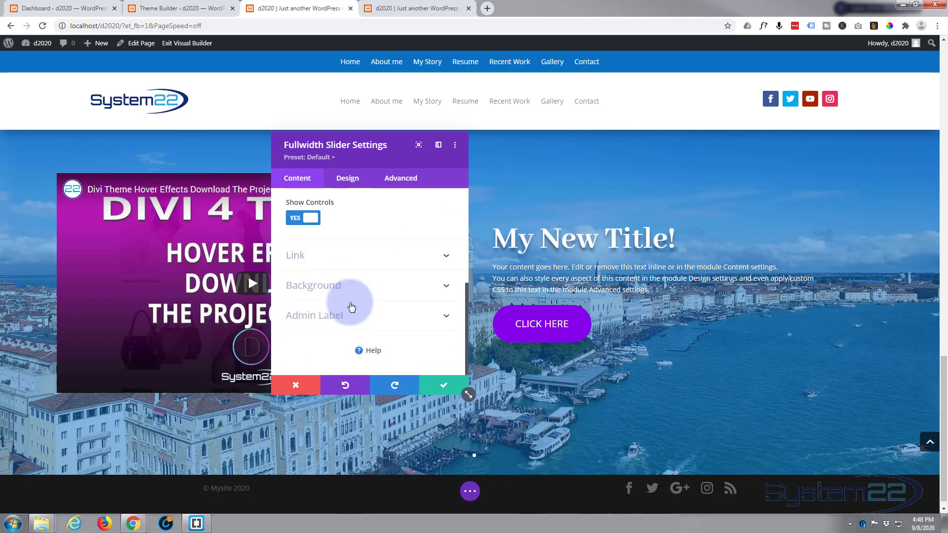
Turn on Automatic Animation in the slider's Design > Animation options with a speed of 5000 ms
{"action": "left_click", "coordinate": [349, 179]}
{"action": "scroll", "coordinate": [368, 244], "scroll_direction": "down", "scroll_amount": 5}
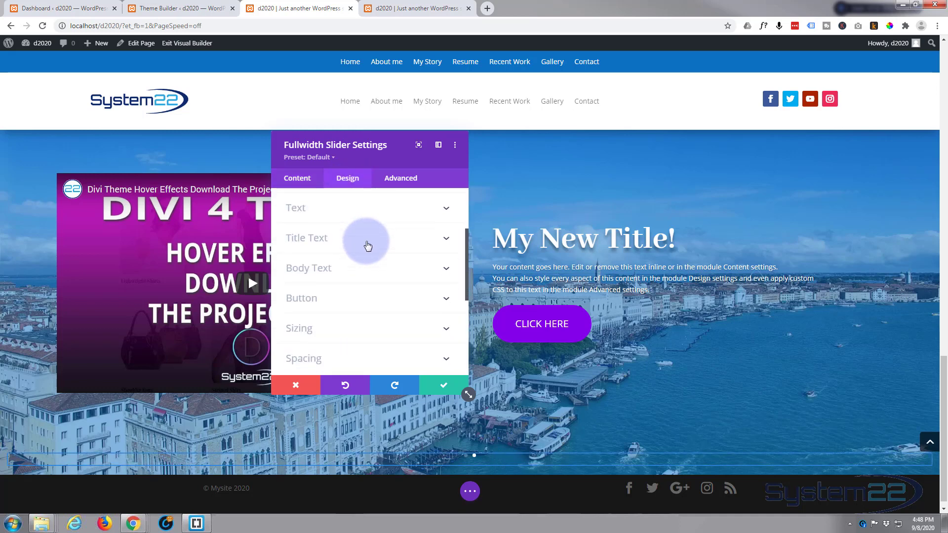
{"action": "scroll", "coordinate": [368, 245], "scroll_direction": "down", "scroll_amount": 1}
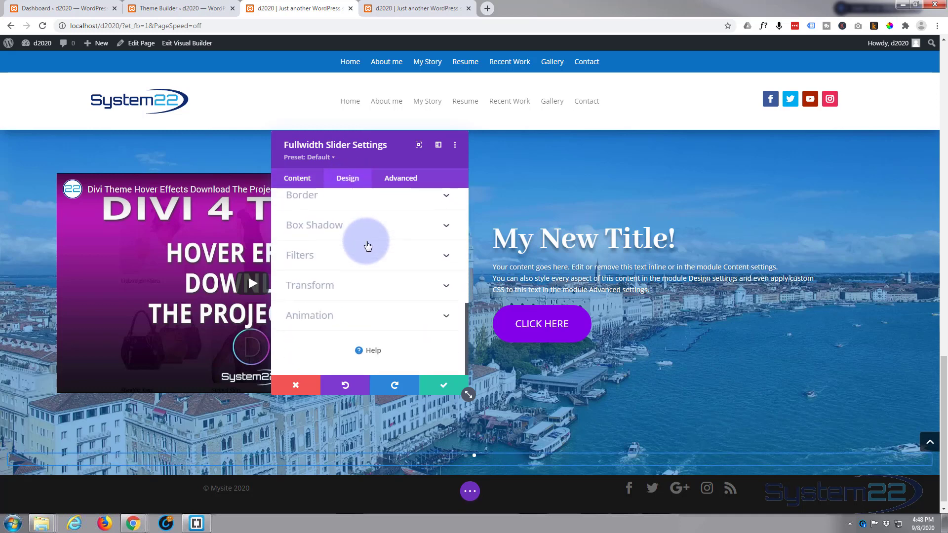
{"action": "left_click", "coordinate": [356, 315]}
{"action": "scroll", "coordinate": [372, 329], "scroll_direction": "down", "scroll_amount": 1}
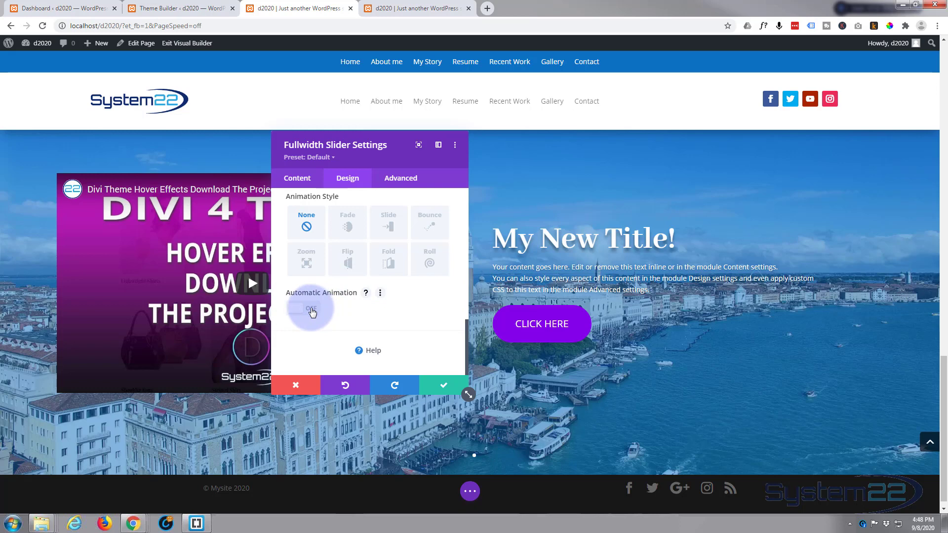
{"action": "left_click", "coordinate": [312, 310]}
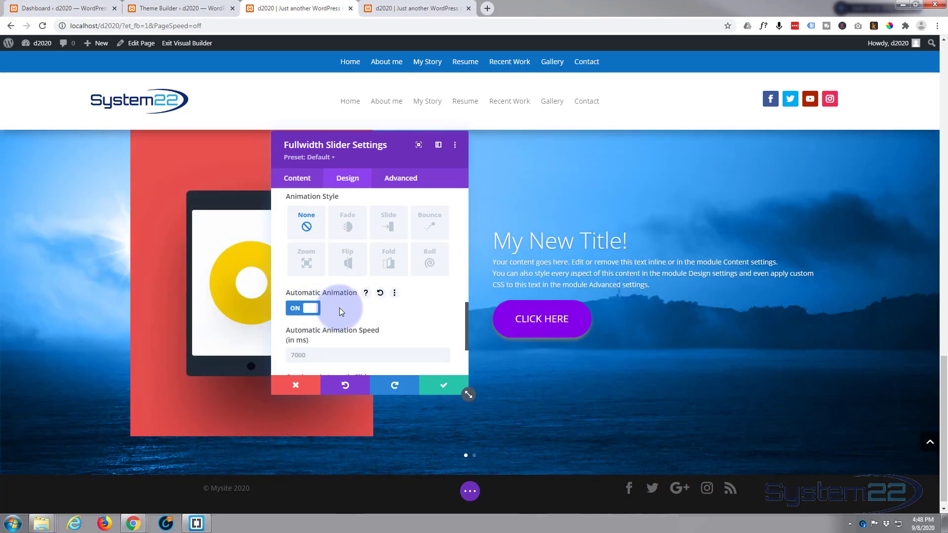
{"action": "scroll", "coordinate": [340, 307], "scroll_direction": "down", "scroll_amount": 2}
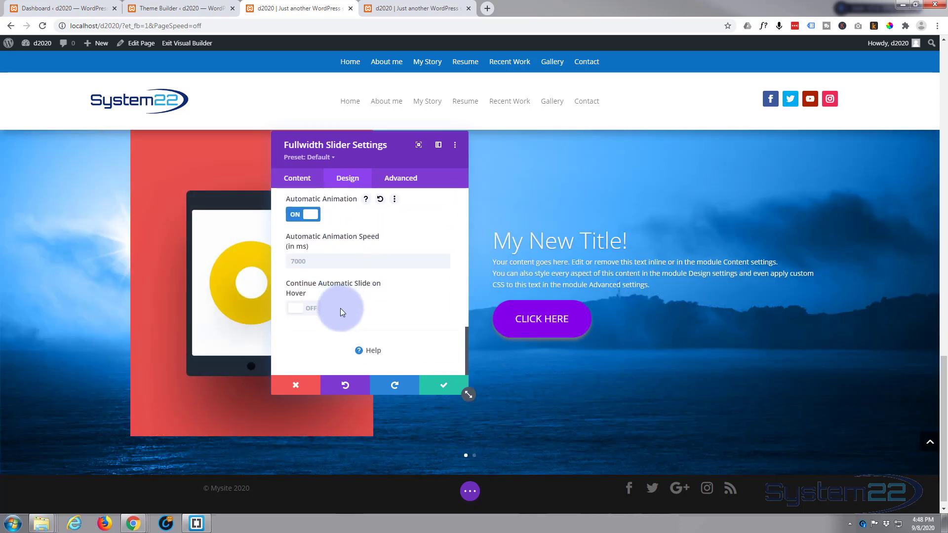
{"action": "left_click", "coordinate": [308, 261]}
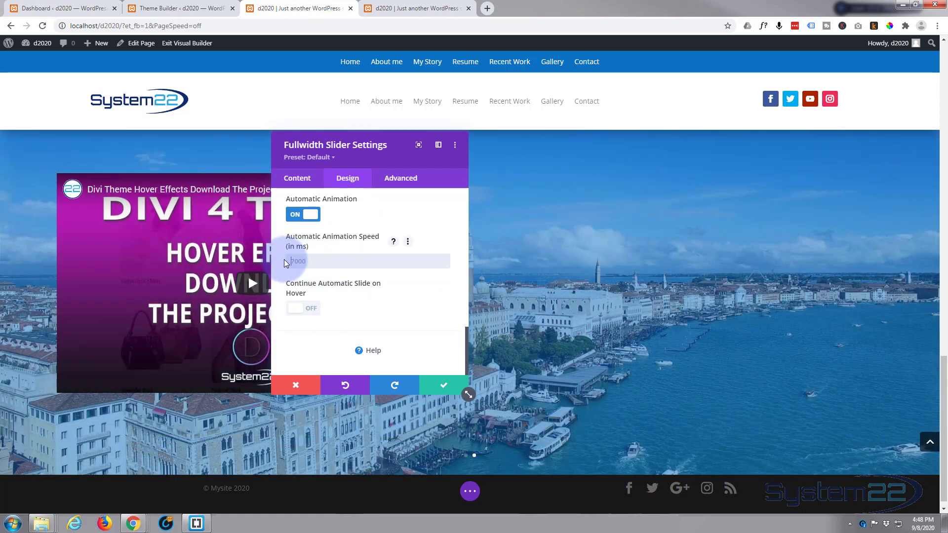
{"action": "left_click", "coordinate": [344, 240]}
{"action": "type", "text": "5000"}
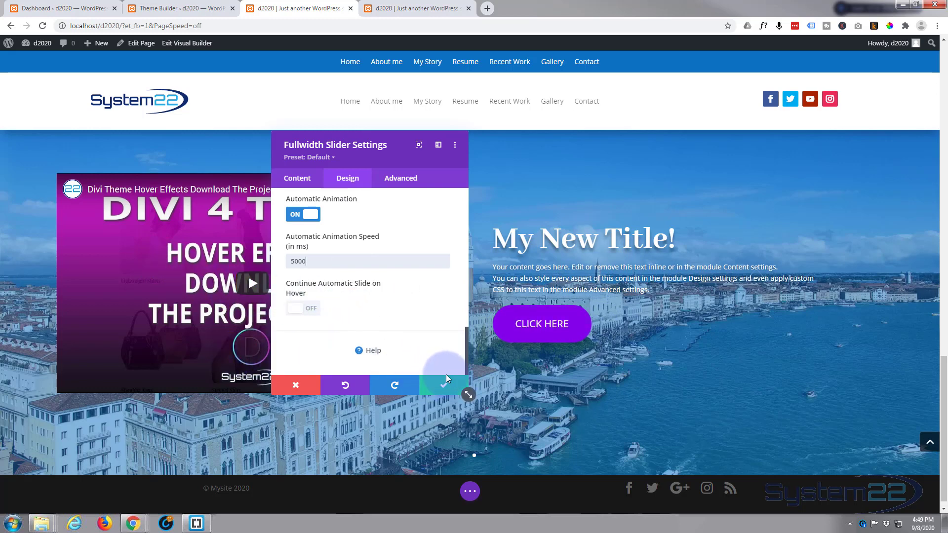
Close the slider settings and, in Wireframe View, drag the slider section to the top of the page
{"action": "left_click", "coordinate": [445, 388]}
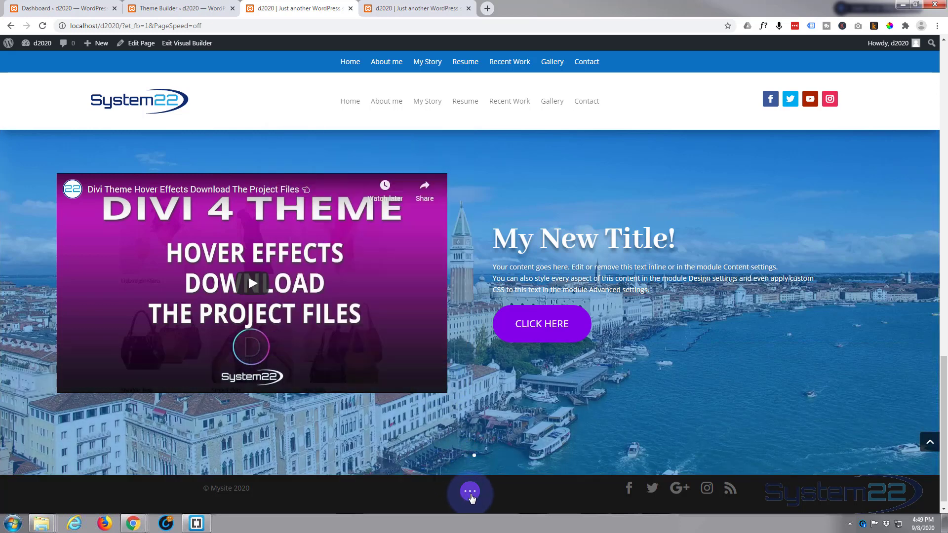
{"action": "scroll", "coordinate": [248, 422], "scroll_direction": "up", "scroll_amount": 5}
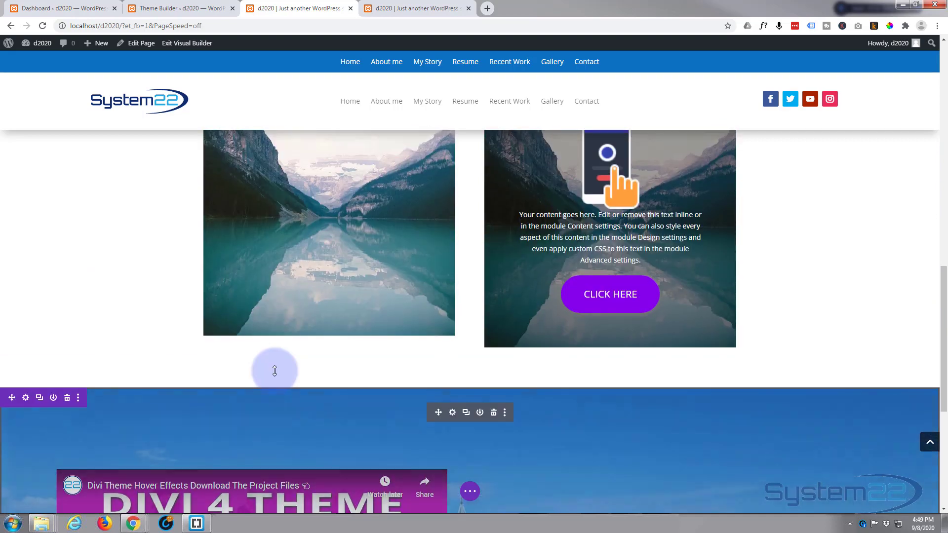
{"action": "scroll", "coordinate": [275, 371], "scroll_direction": "down", "scroll_amount": 6}
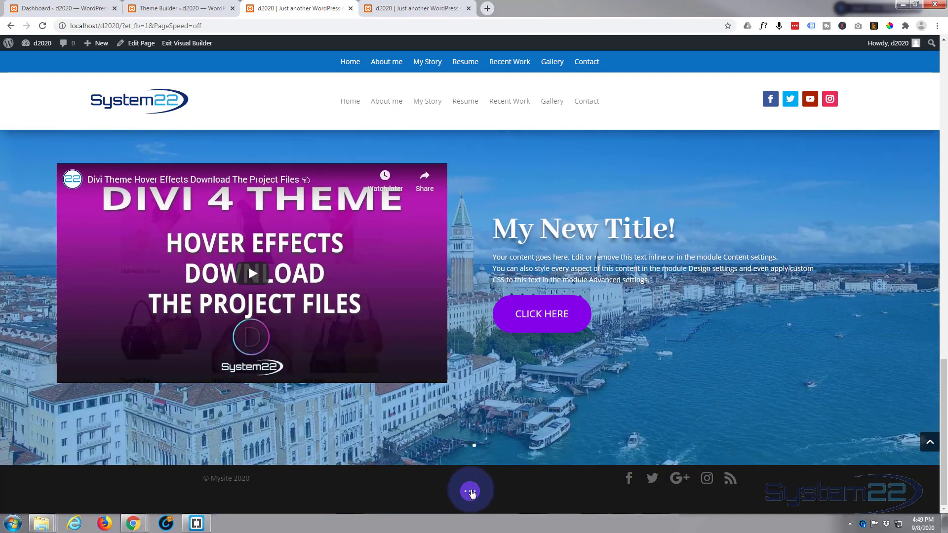
{"action": "left_click", "coordinate": [471, 492]}
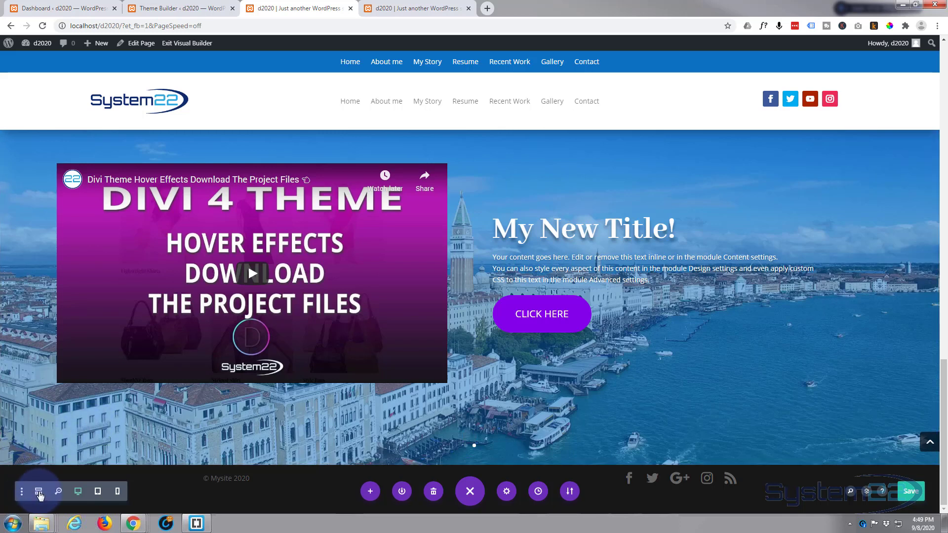
{"action": "left_click", "coordinate": [39, 492]}
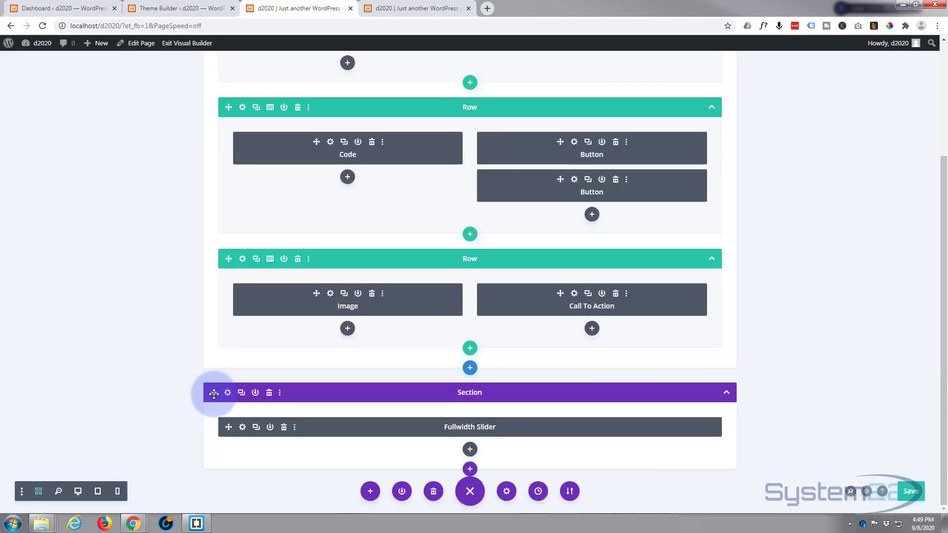
{"action": "left_click_drag", "start_coordinate": [214, 394], "coordinate": [165, 84]}
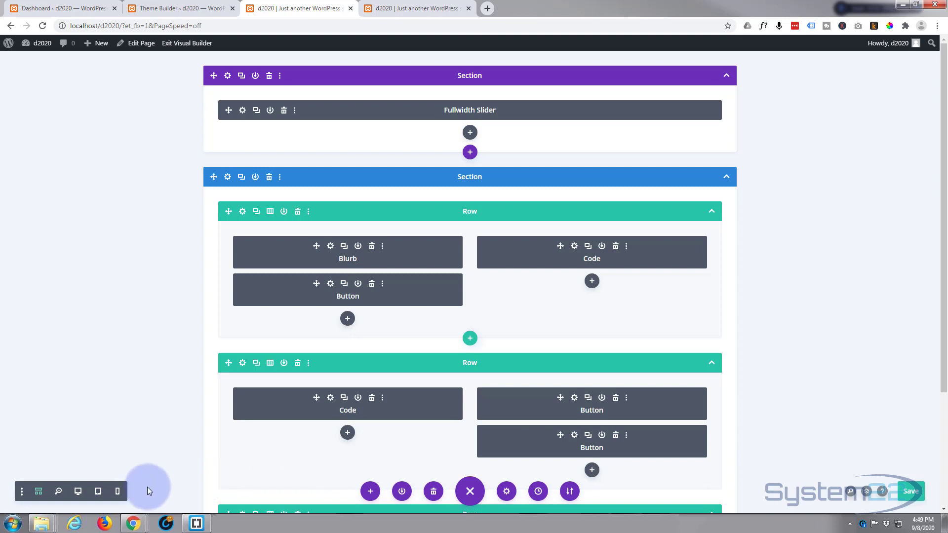
{"action": "left_click", "coordinate": [79, 491]}
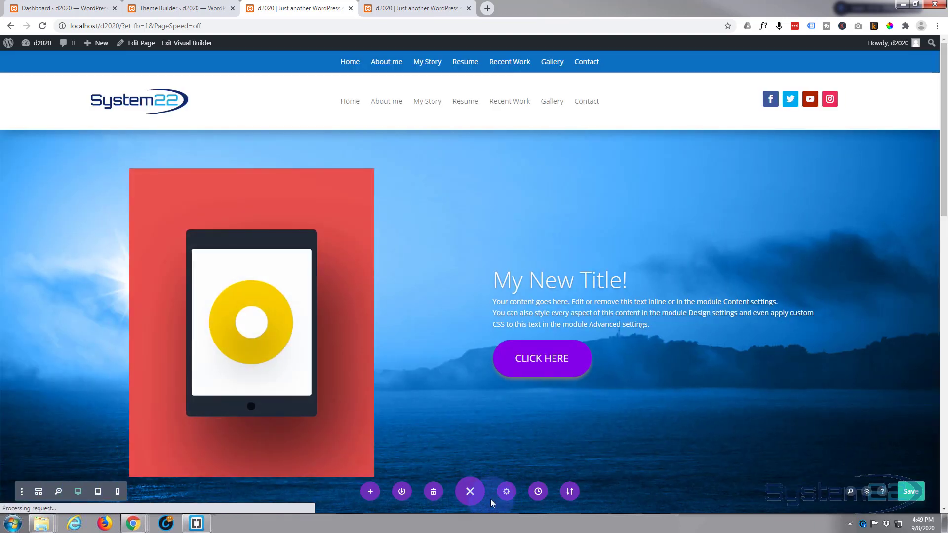
Save the page and exit the Visual Builder to show the live d2020 homepage
{"action": "left_click", "coordinate": [911, 492]}
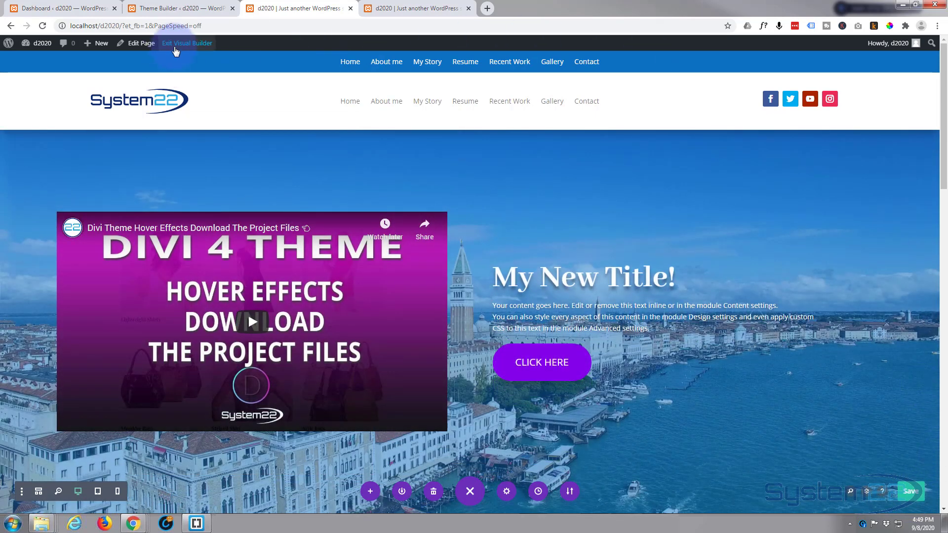
{"action": "left_click", "coordinate": [176, 44]}
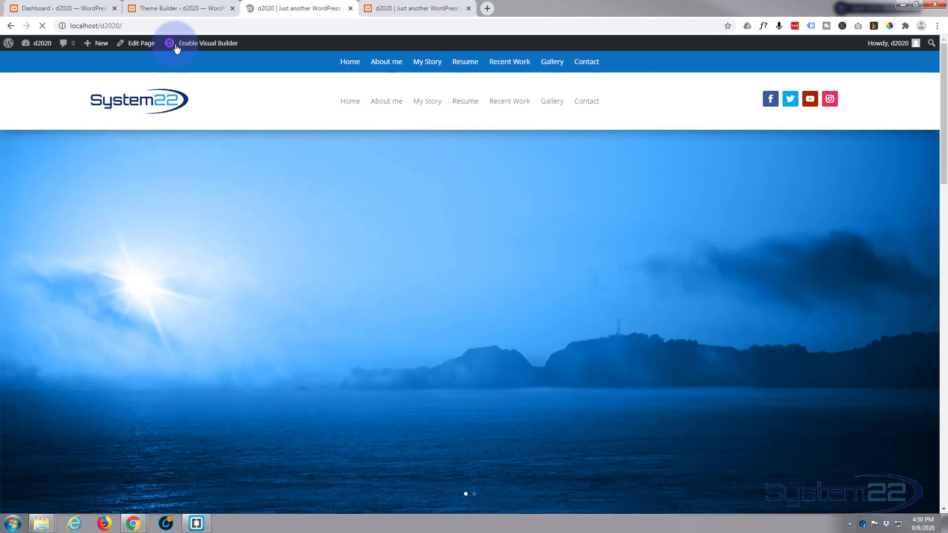